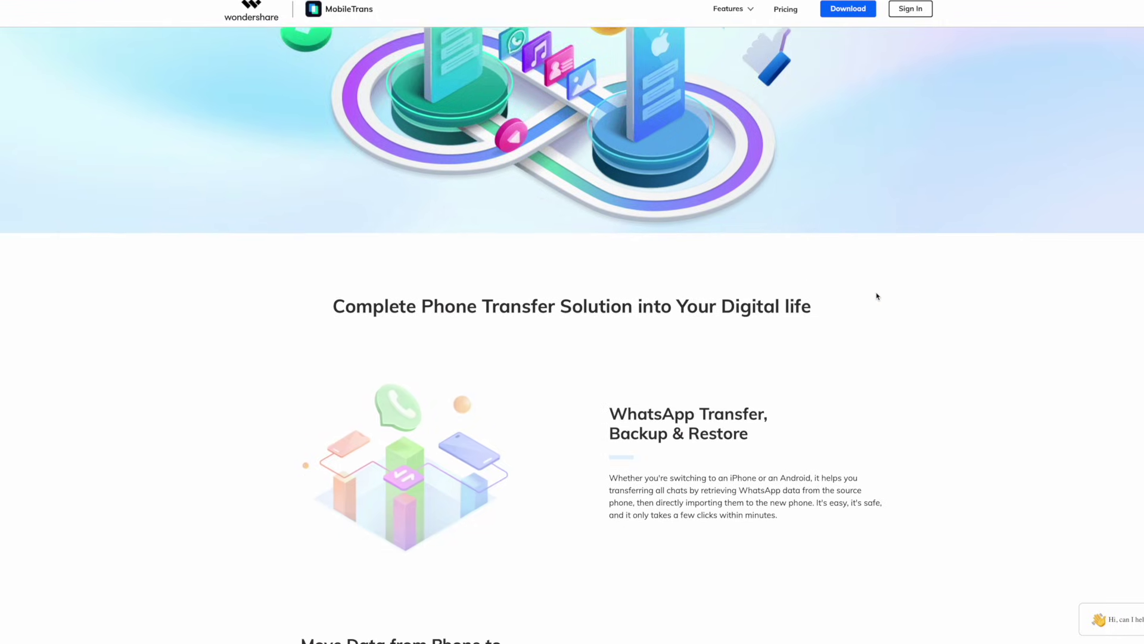
Scroll down through the MobileTrans home page features to the Phone Transfer overview.
scroll(877, 296, "down", 3)
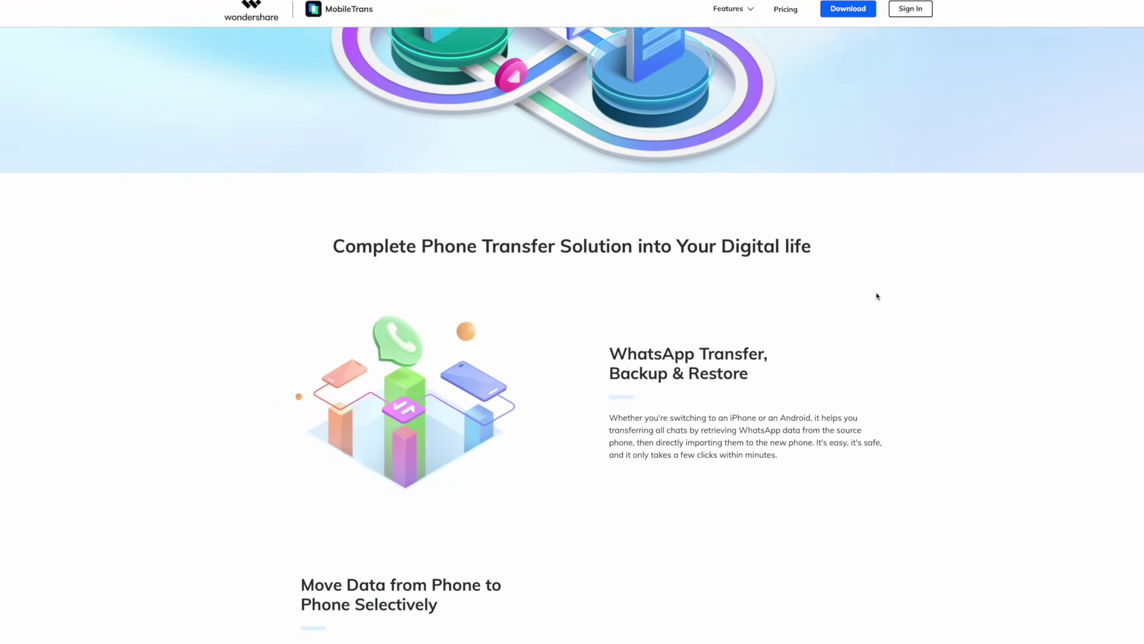
scroll(877, 296, "down", 5)
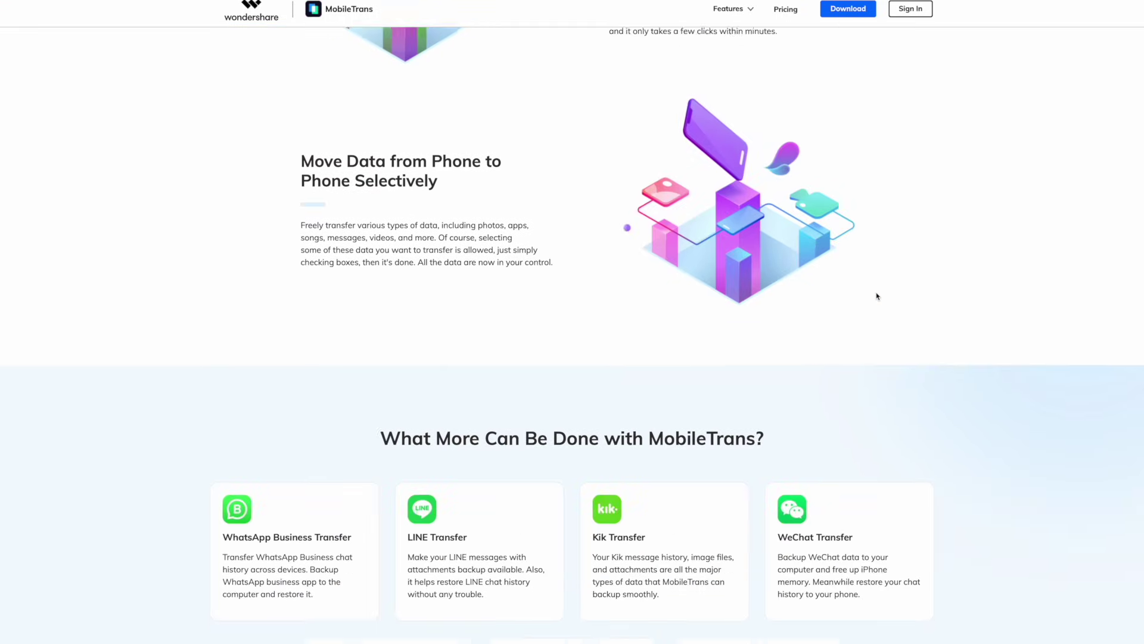
scroll(876, 296, "down", 5)
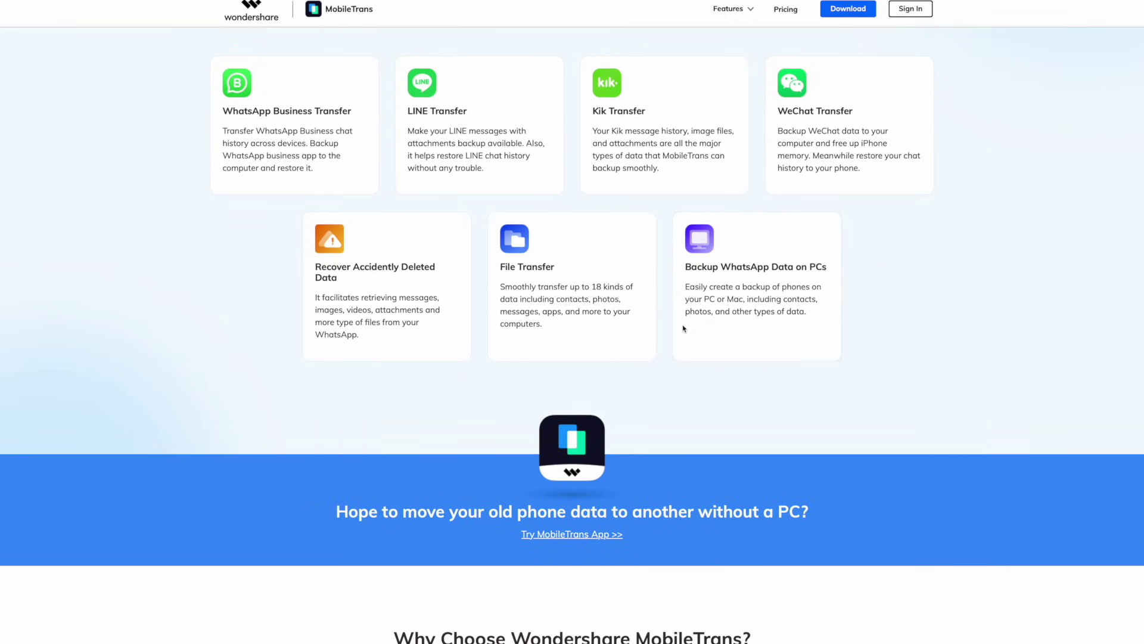
scroll(683, 329, "down", 2)
scroll(684, 329, "down", 6)
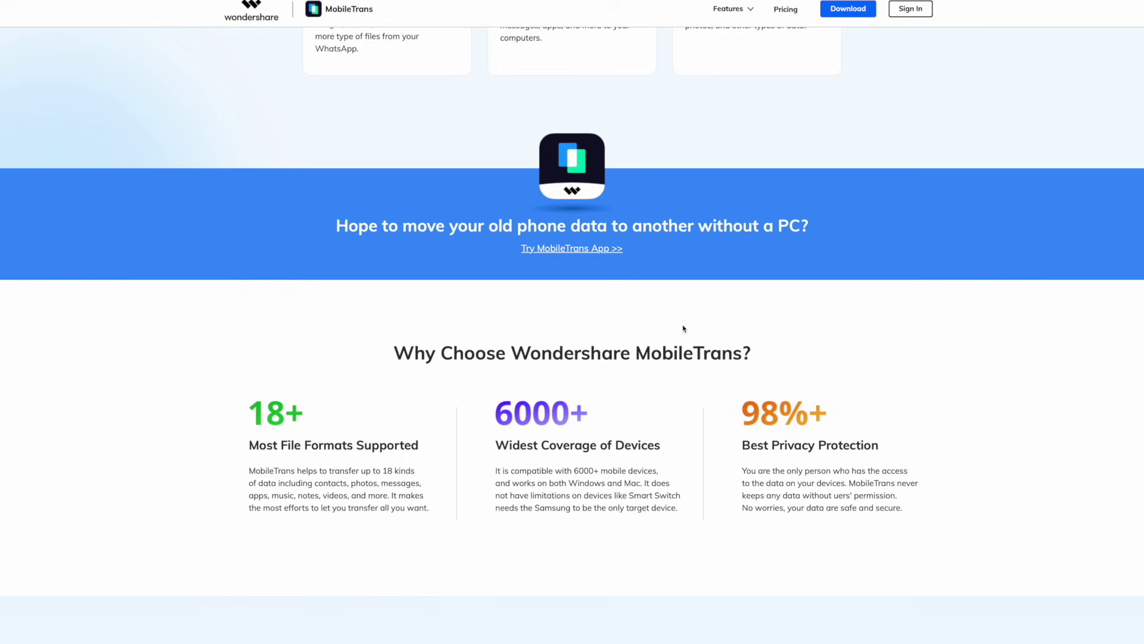
scroll(683, 325, "down", 2)
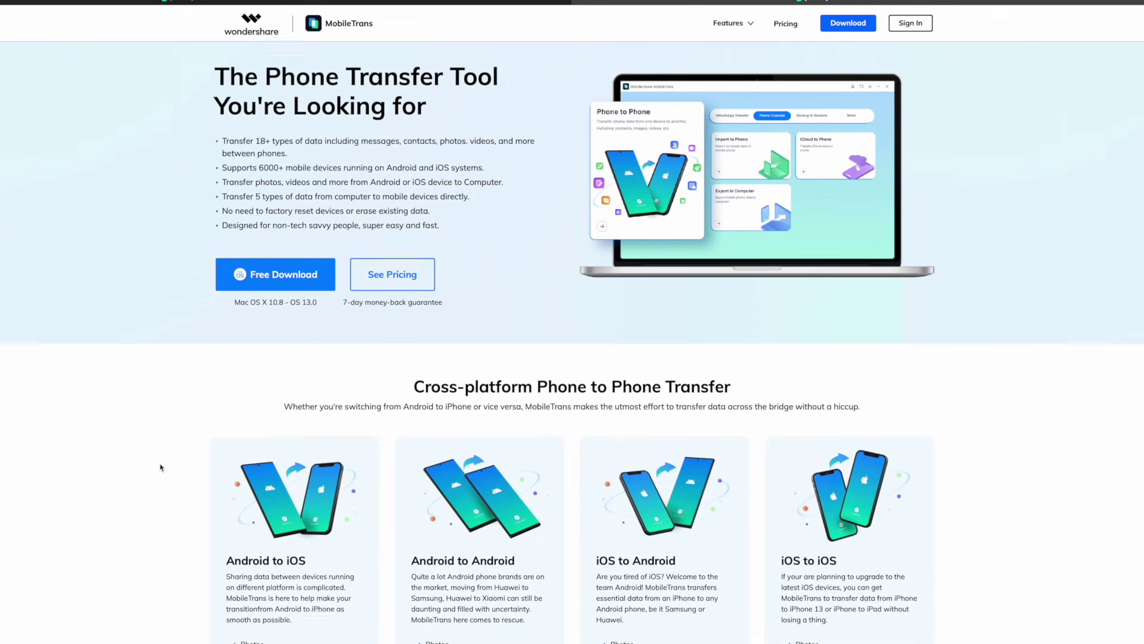
Scroll through the Phone Transfer and WhatsApp Transfer feature pages of the MobileTrans website.
scroll(160, 467, "down", 3)
scroll(160, 467, "down", 2)
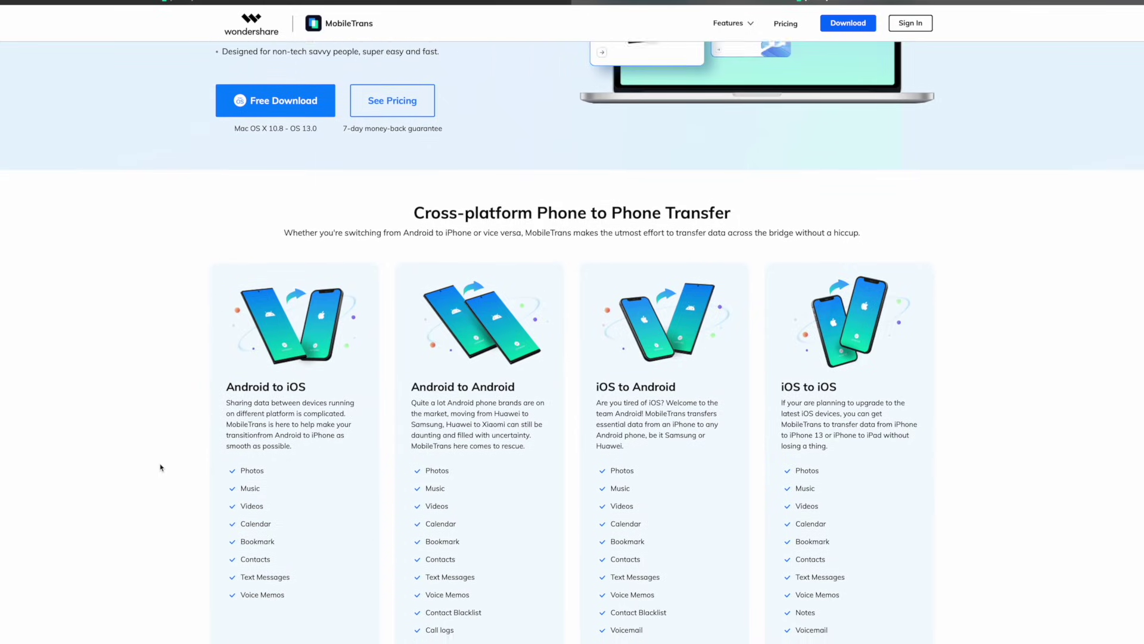
scroll(160, 467, "down", 2)
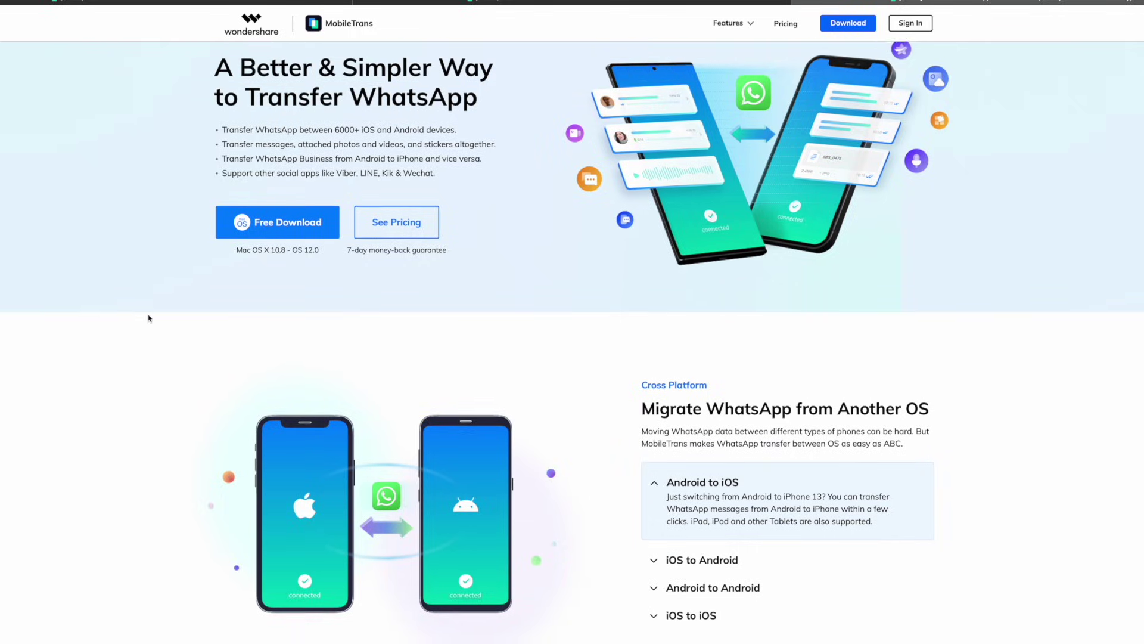
scroll(149, 318, "down", 2)
scroll(149, 319, "down", 4)
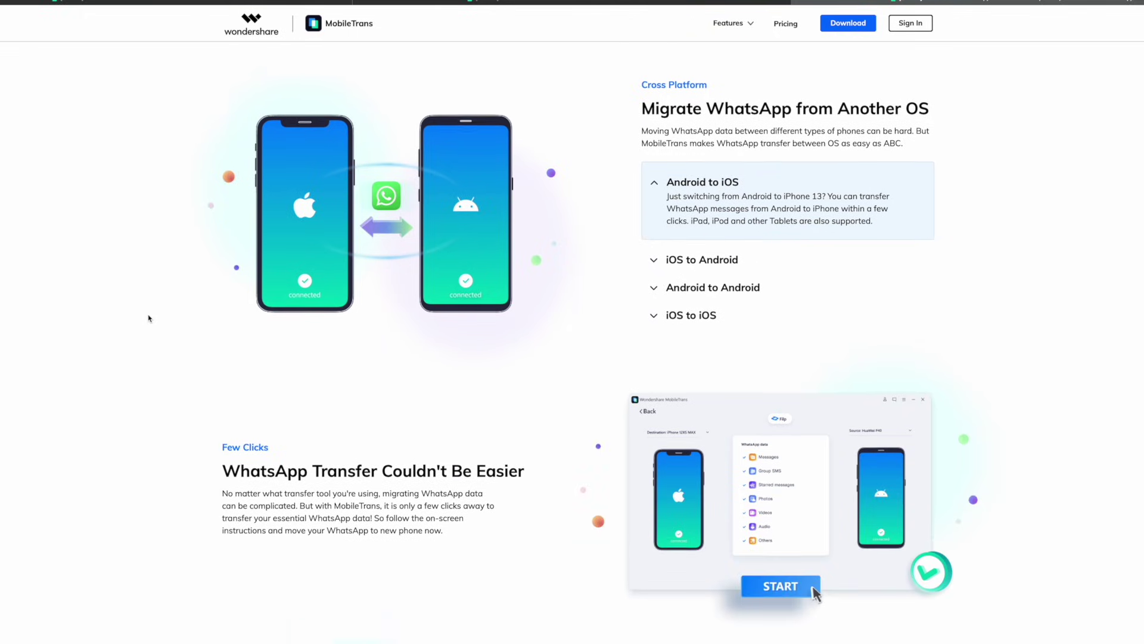
scroll(149, 318, "down", 4)
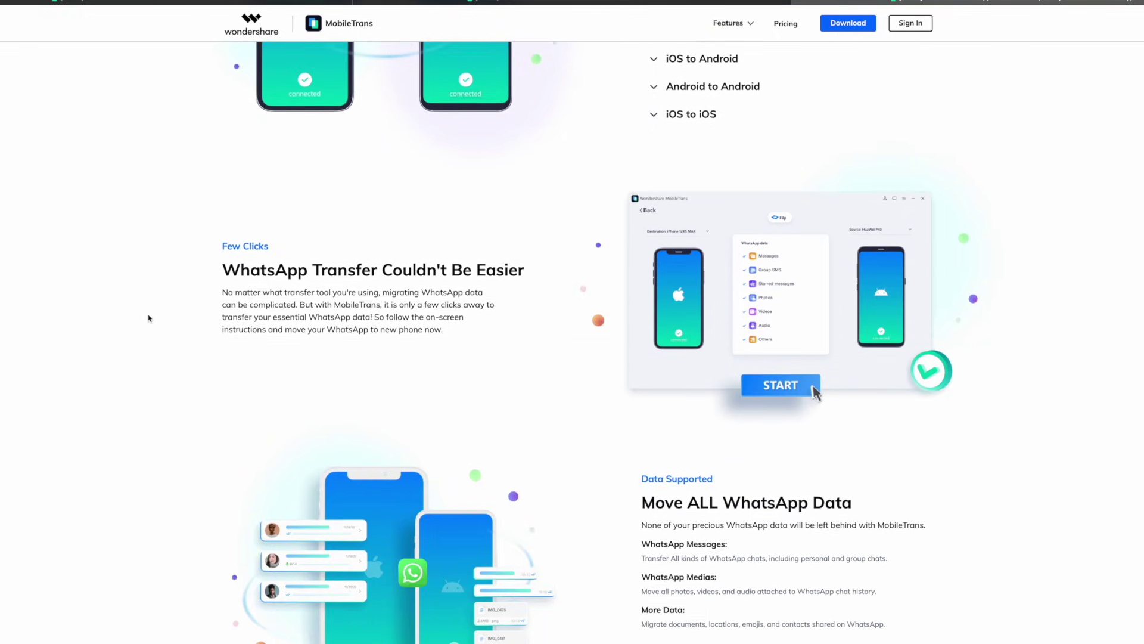
scroll(149, 318, "down", 5)
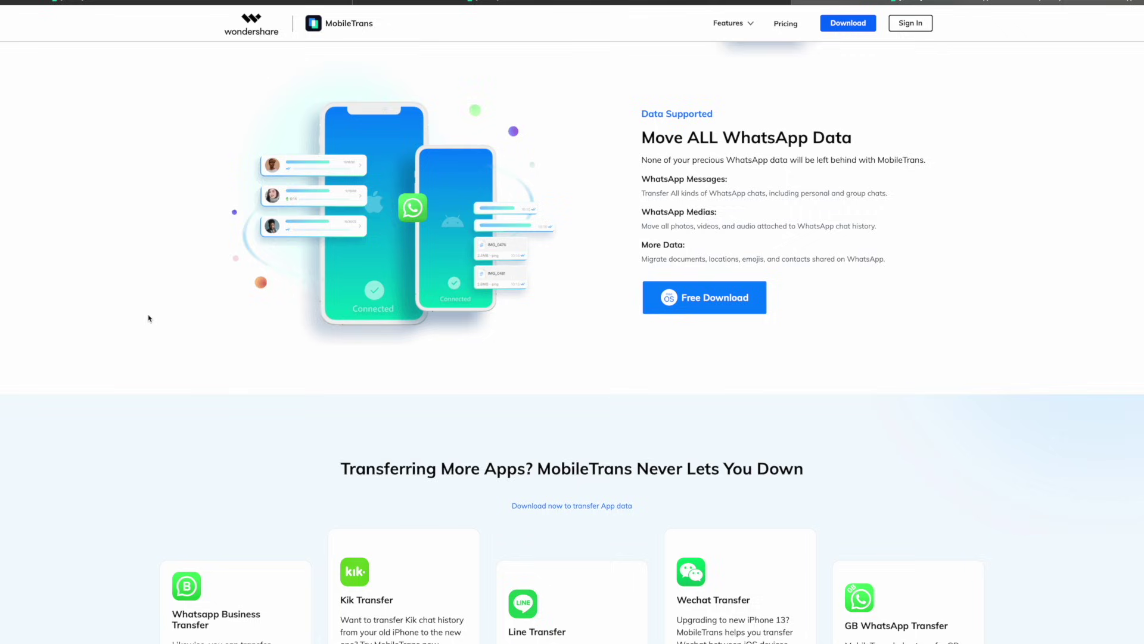
scroll(149, 318, "down", 5)
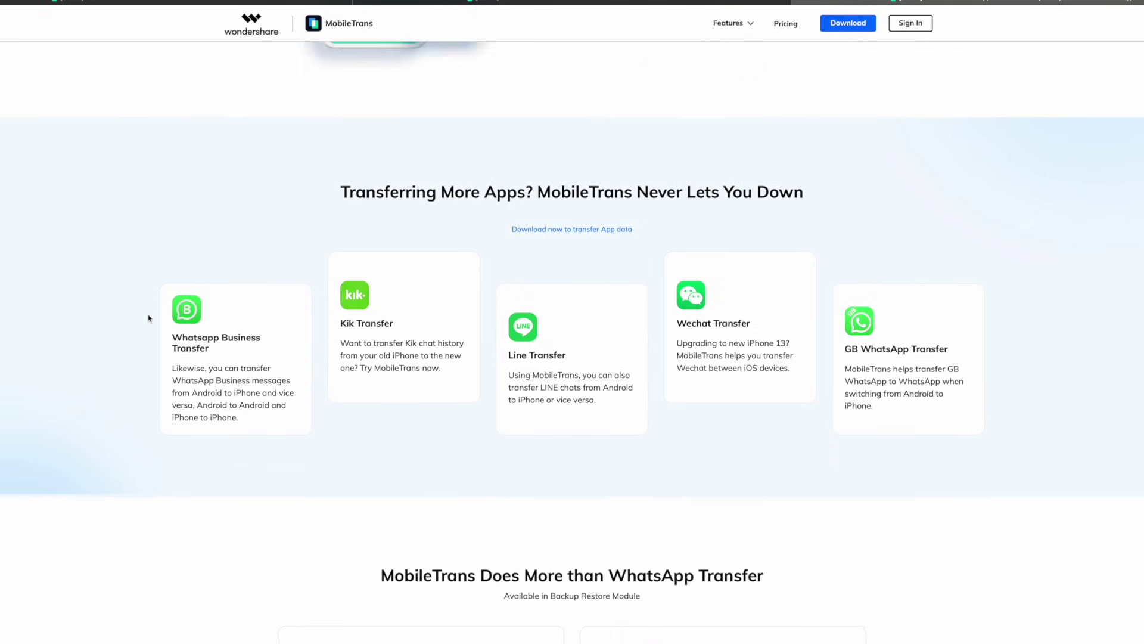
scroll(149, 318, "down", 4)
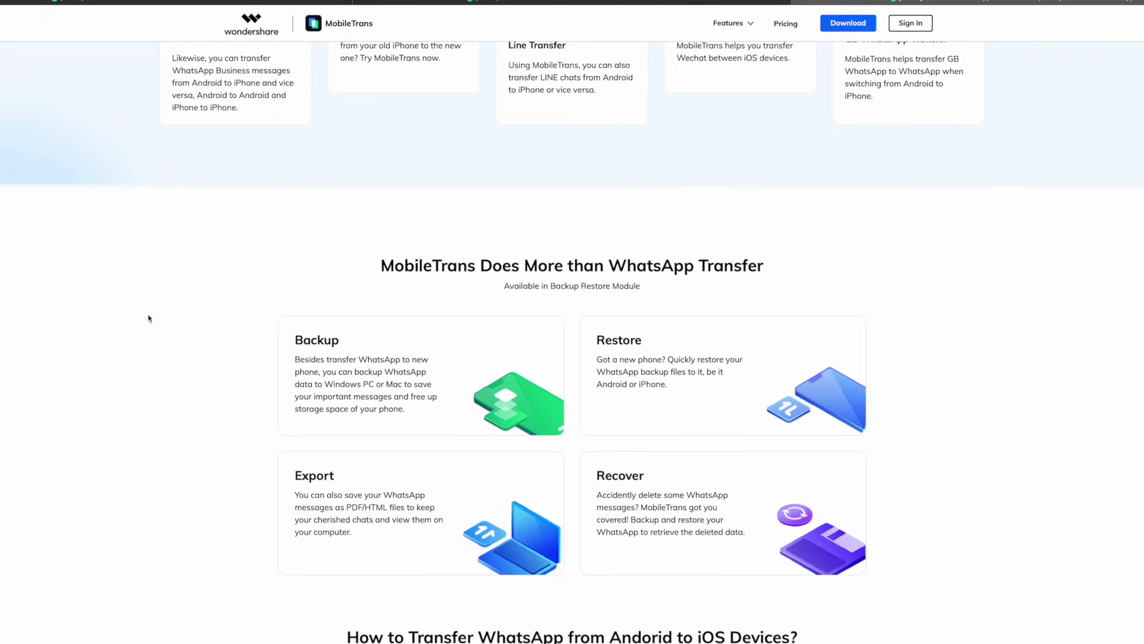
scroll(149, 318, "down", 2)
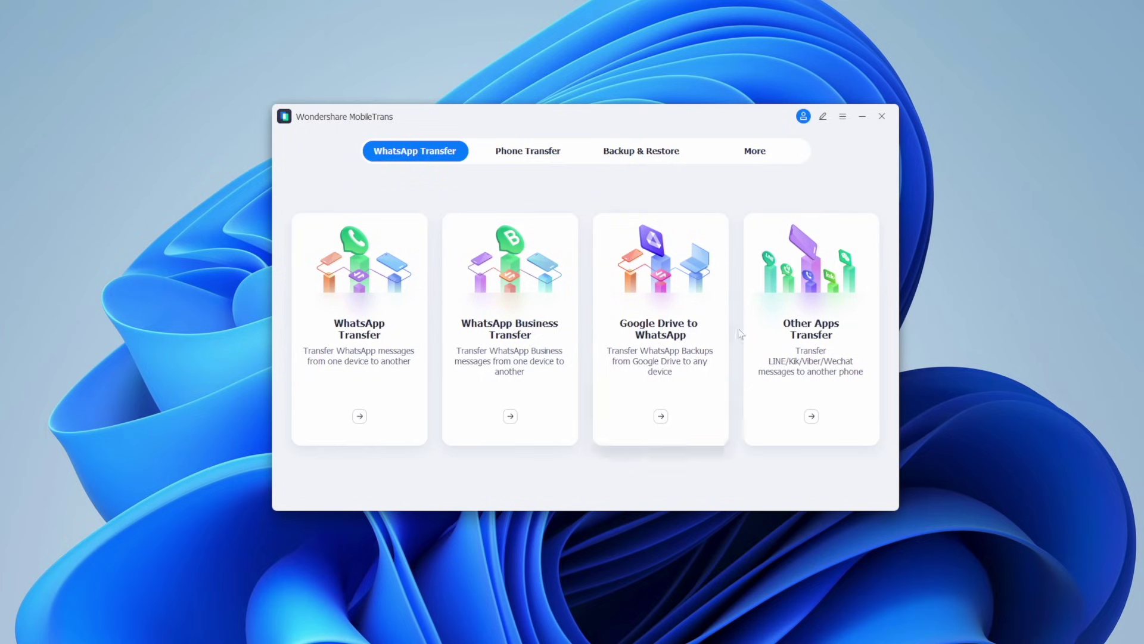
Under Phone Transfer > Import to Phone, select all seven iPhone photos and choose Import > Add File.
left_click(528, 152)
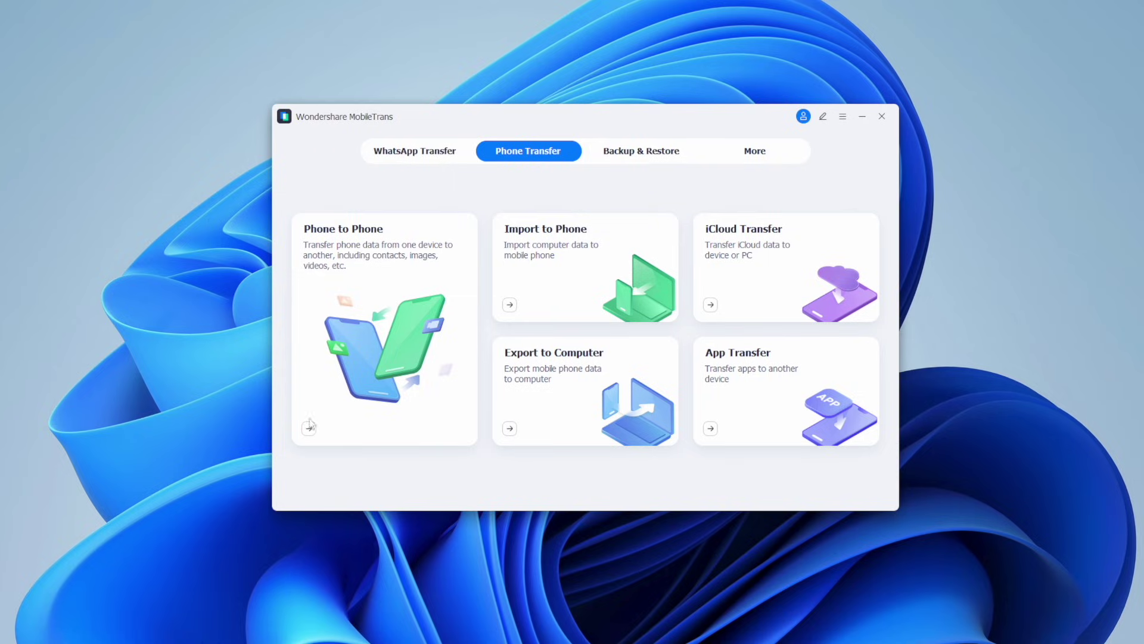
left_click(561, 306)
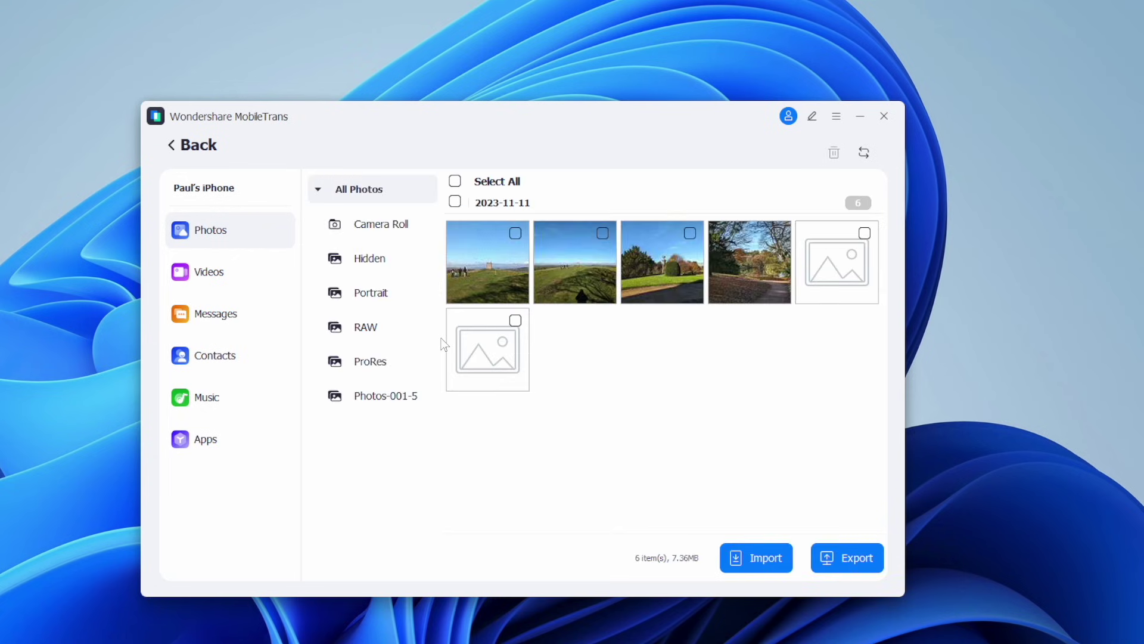
key("ctrl+a")
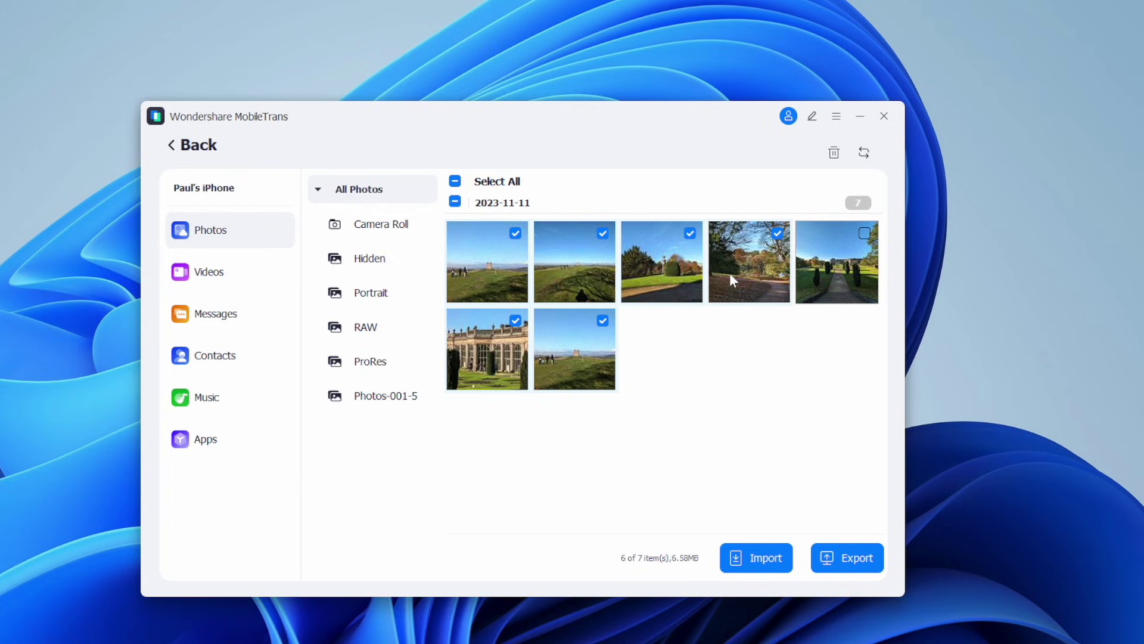
left_click(761, 558)
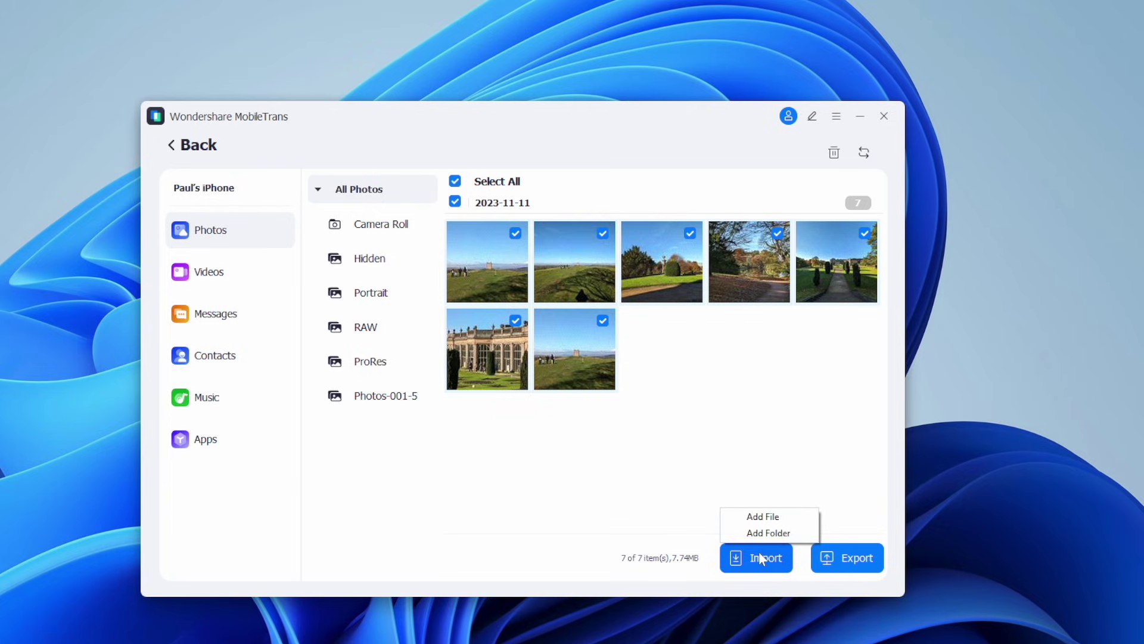
left_click(767, 518)
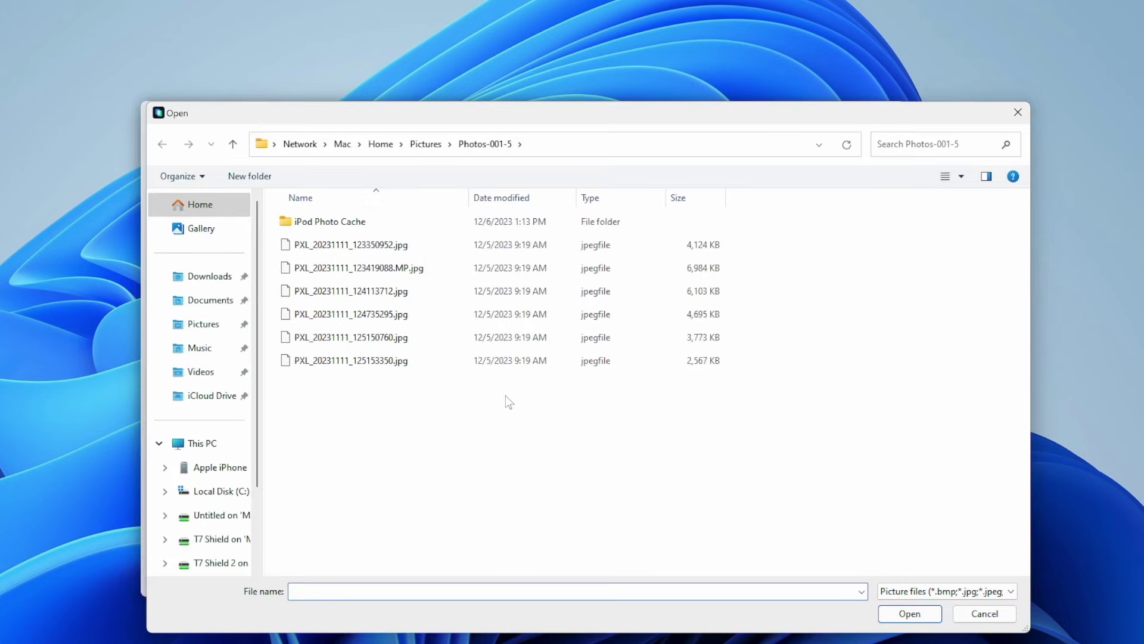
Select the six PXL jpg files in Photos-001-5 and add them to the iPhone.
left_click_drag(505, 395, 396, 241)
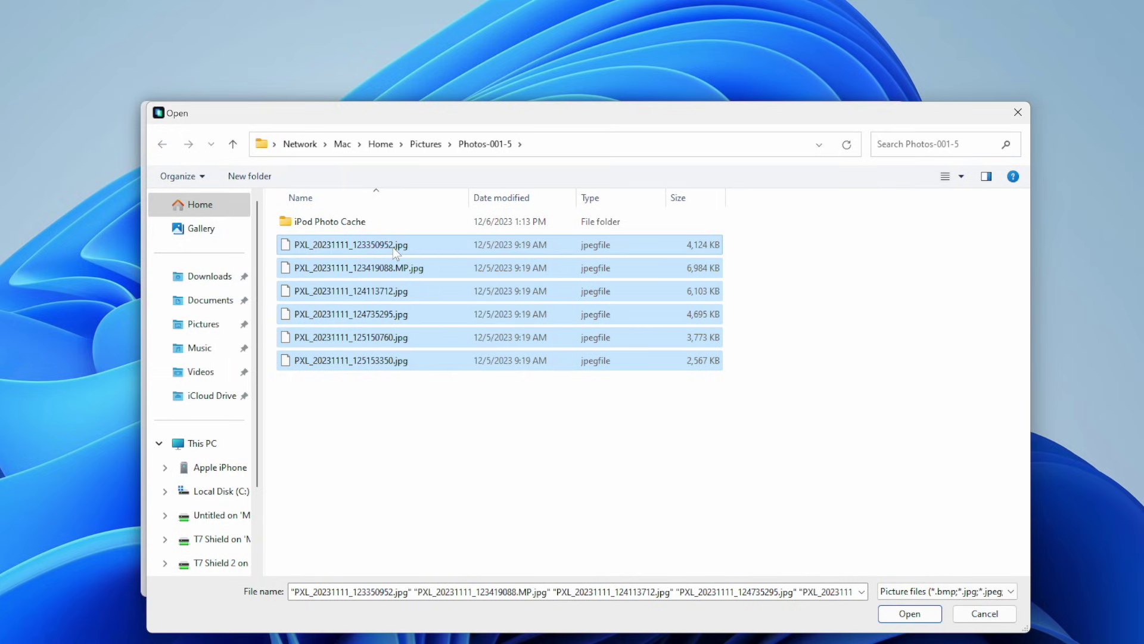
left_click(915, 613)
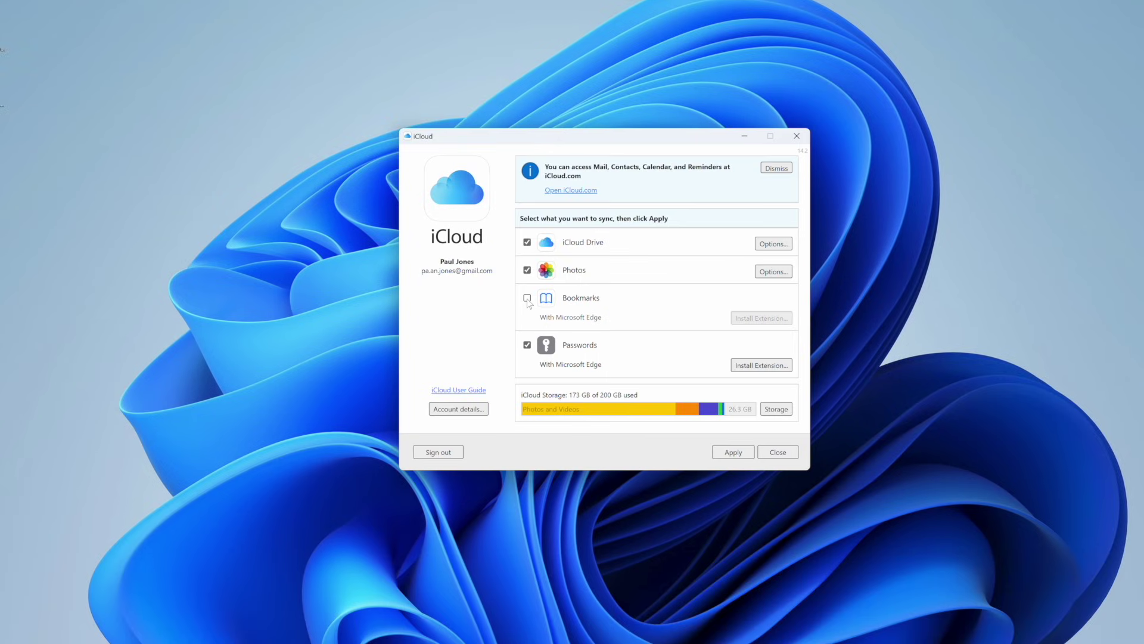
Turn off Passwords sync, keep Photos options enabled, apply, and decline sending diagnostics to Apple.
left_click(528, 348)
left_click(733, 451)
left_click(764, 276)
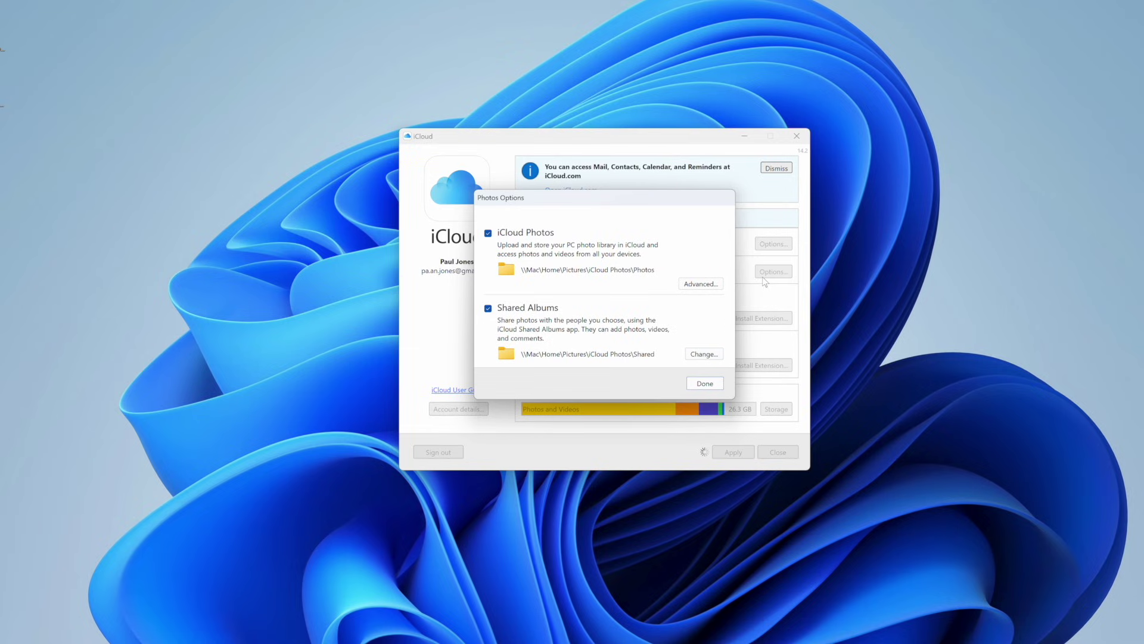
left_click(699, 387)
left_click(734, 450)
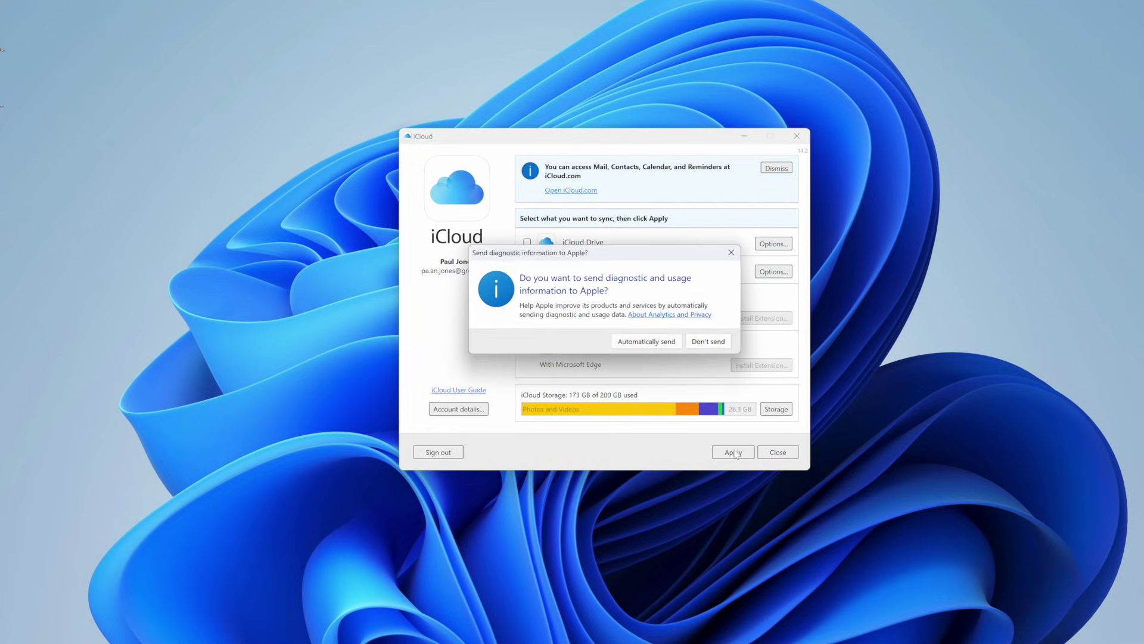
left_click(706, 342)
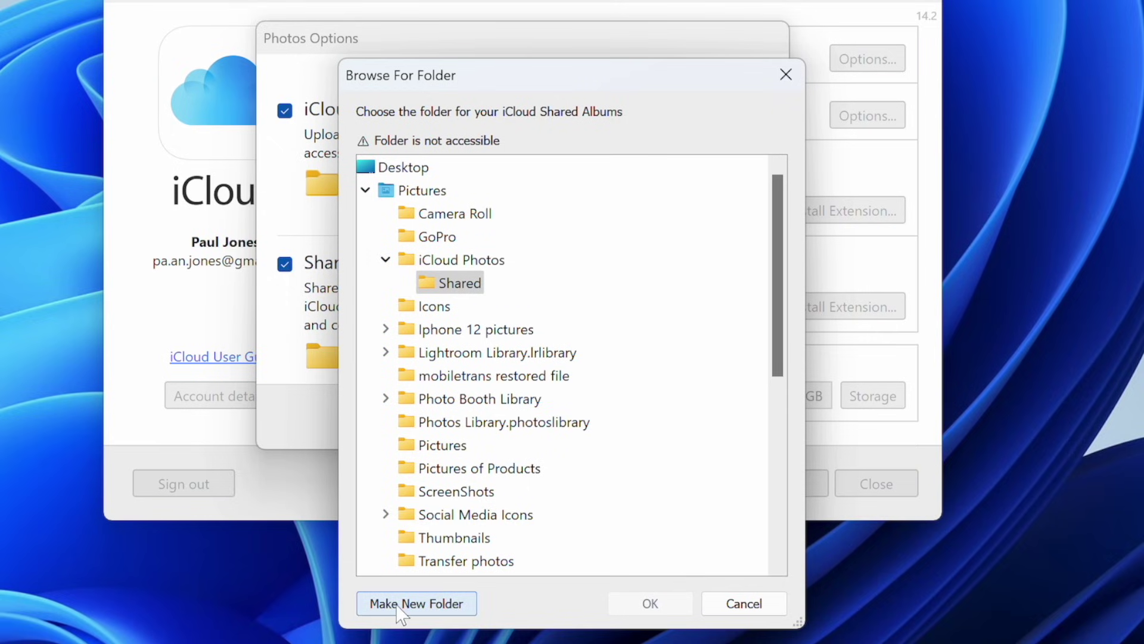
Create a new folder named 'My Pc' under the iCloud Photos Shared folder.
left_click(397, 606)
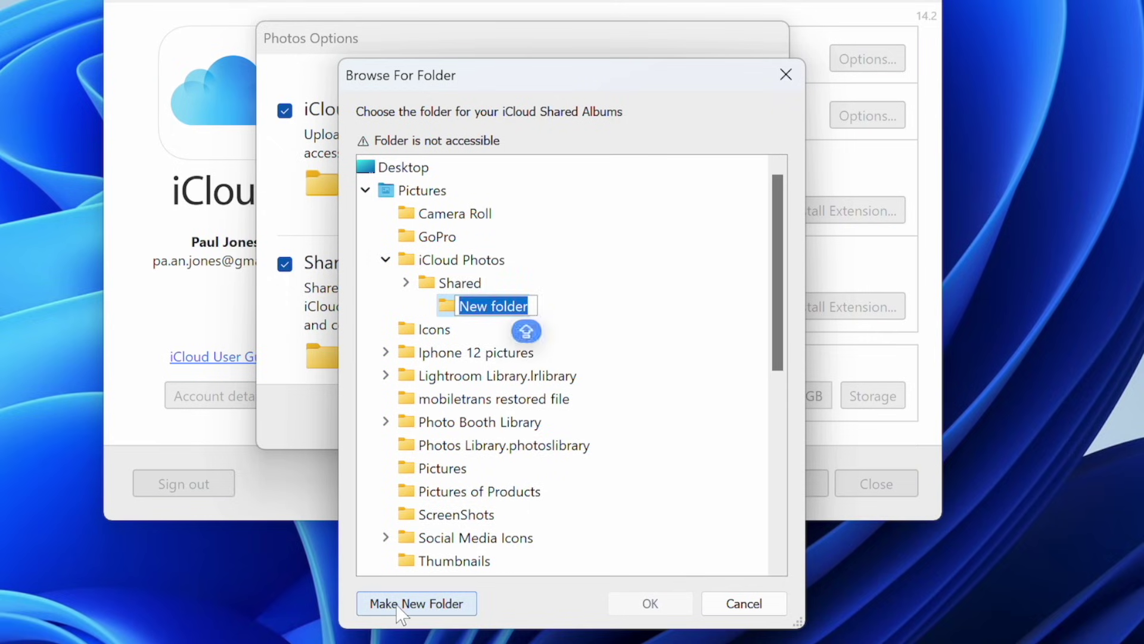
type("My Pc")
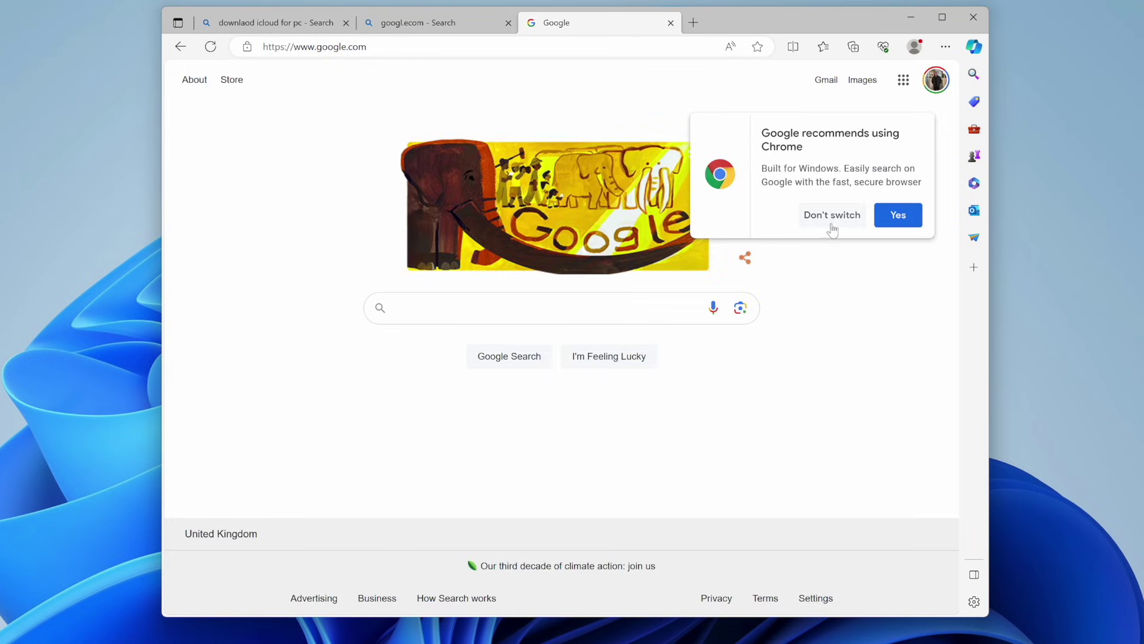
Dismiss the Chrome switch prompt and go to Google Photos from the Google apps grid.
left_click(833, 215)
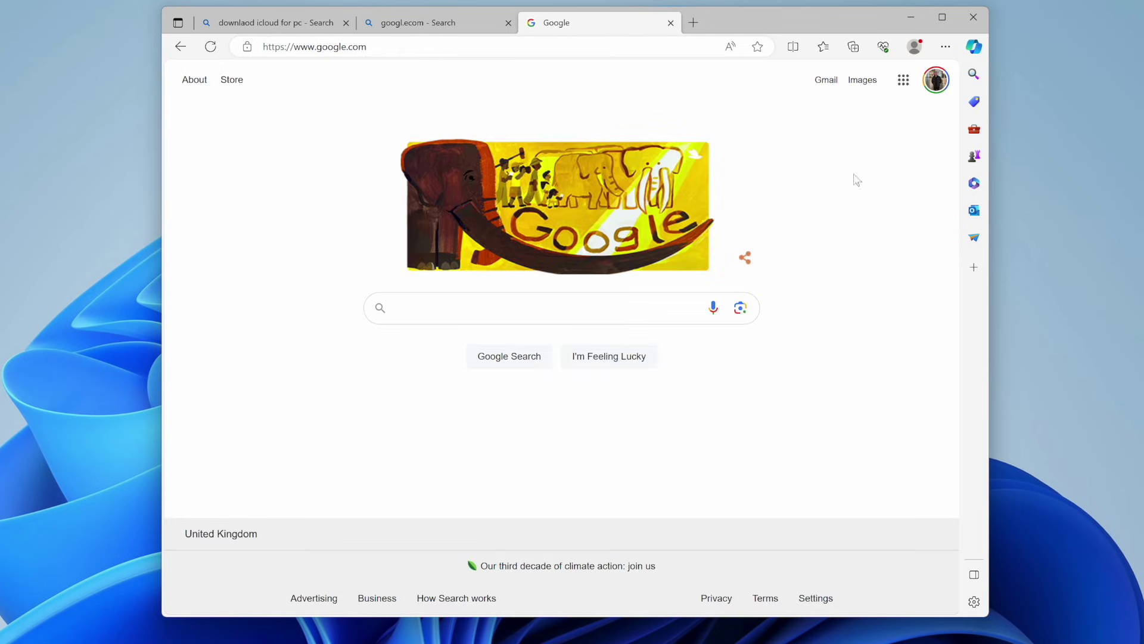
left_click(904, 84)
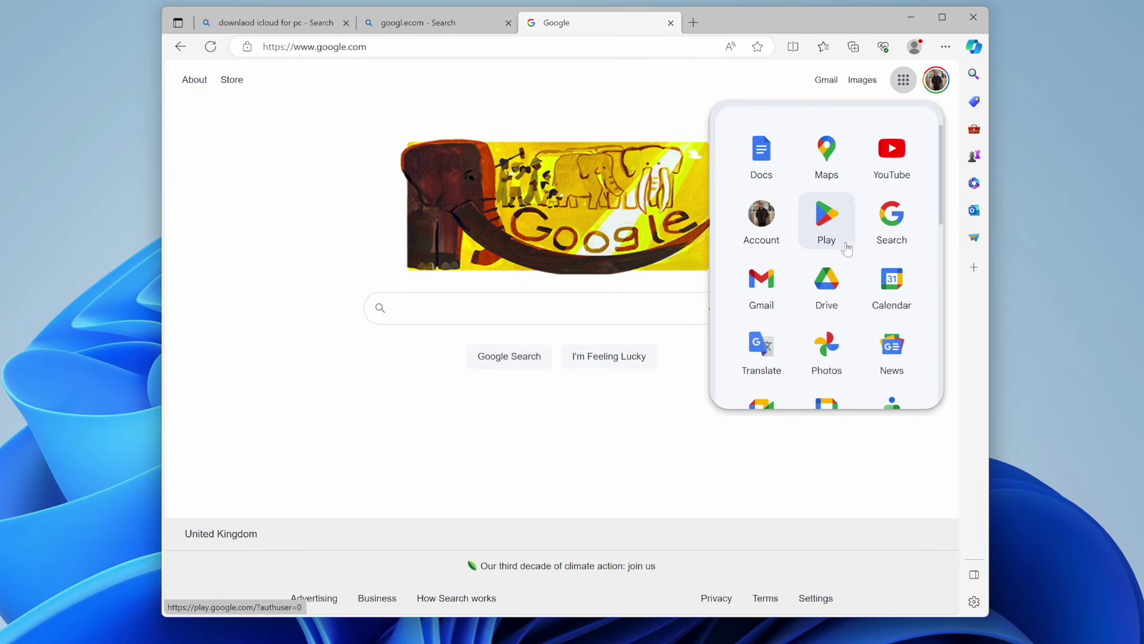
left_click(828, 334)
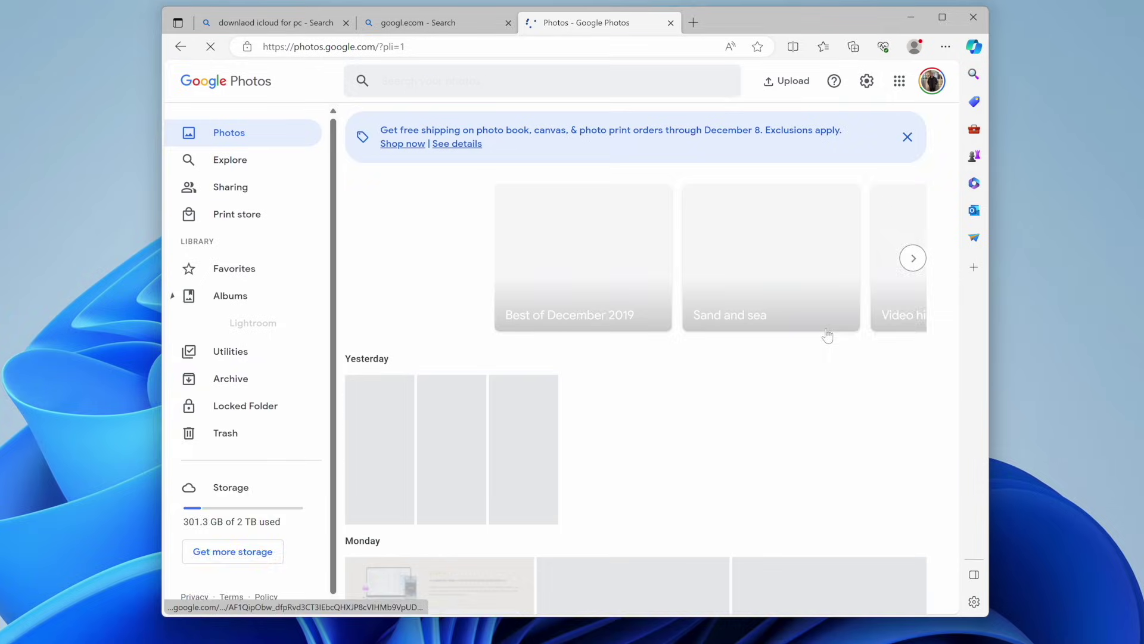
Upload five photos from the computer to Google Photos.
left_click(786, 81)
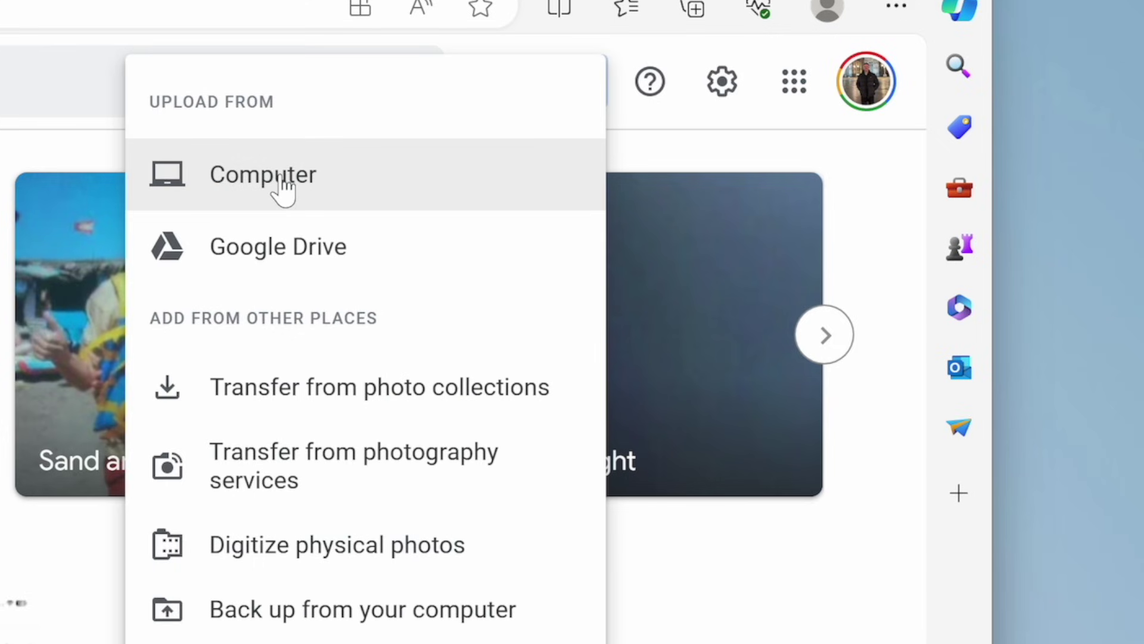
left_click(282, 182)
left_click_drag(321, 295, 417, 125)
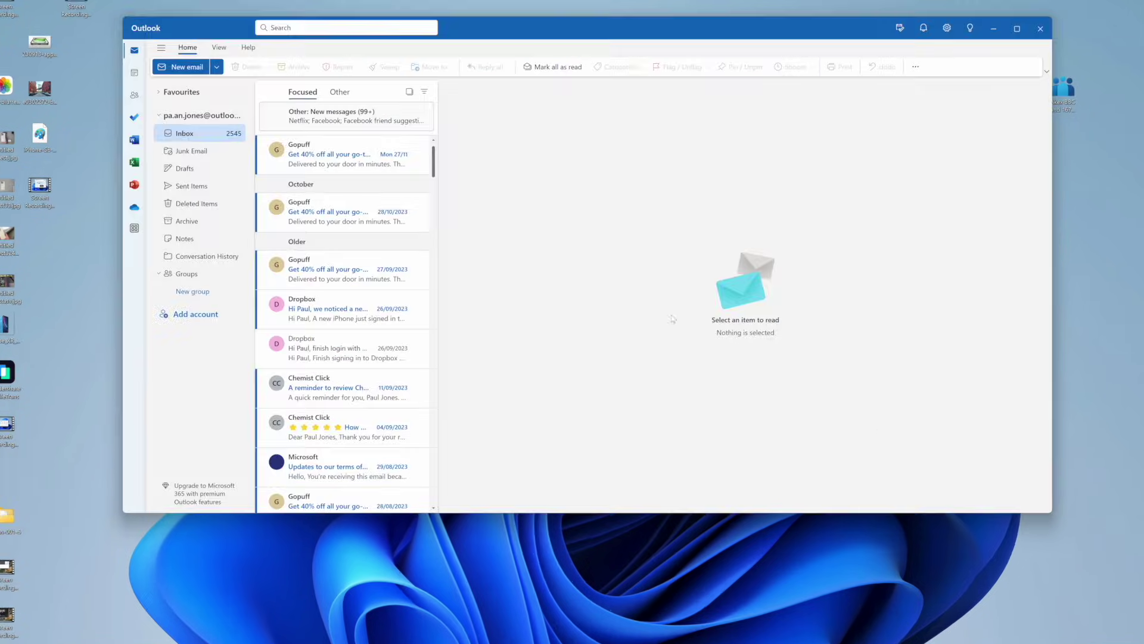
Start a new email and attach the seven files from the Photos-001-5 folder.
left_click(187, 67)
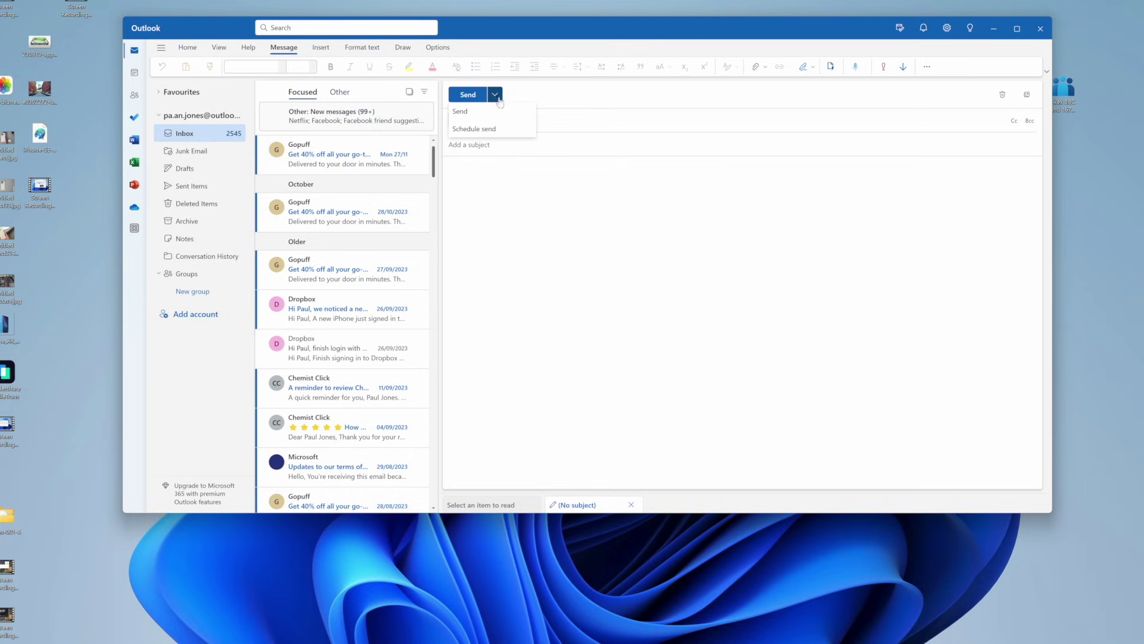
left_click(582, 201)
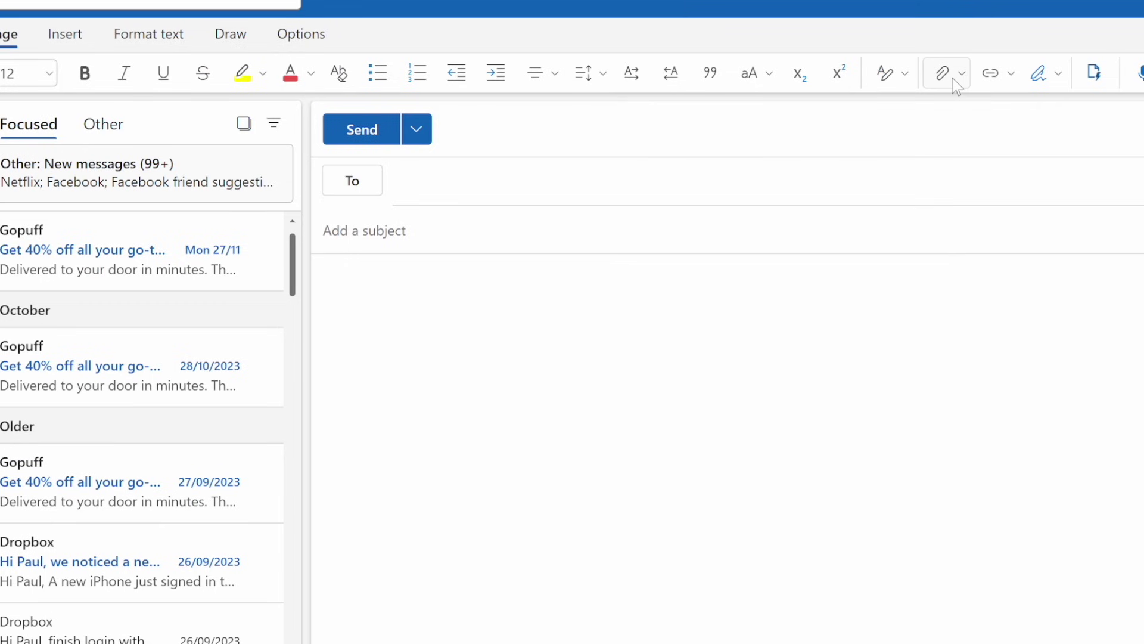
left_click(765, 68)
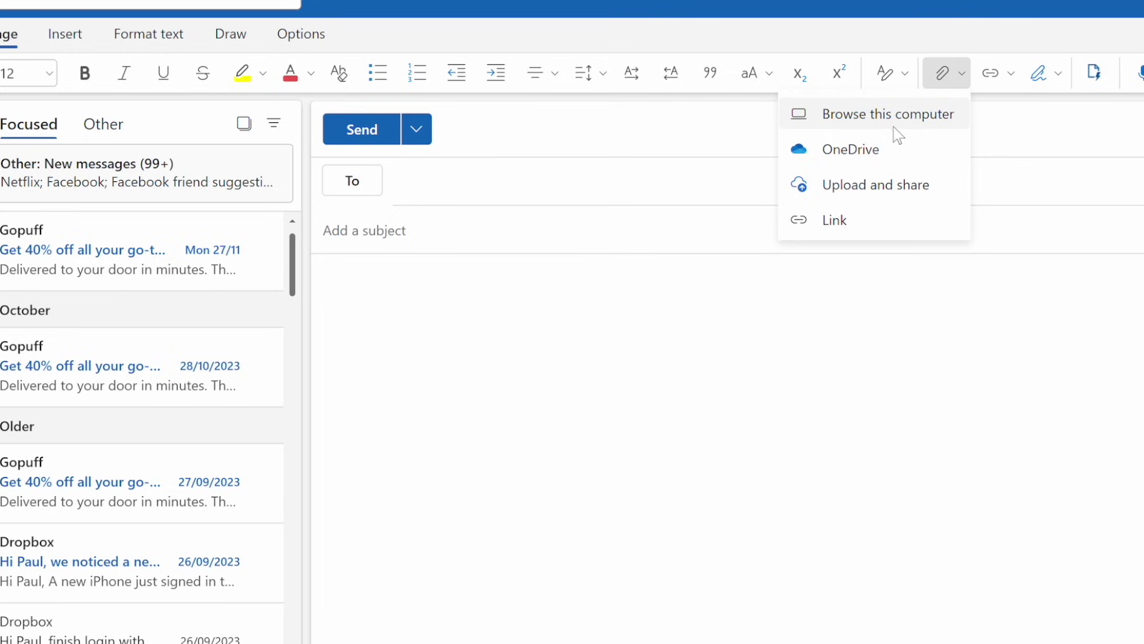
left_click(879, 116)
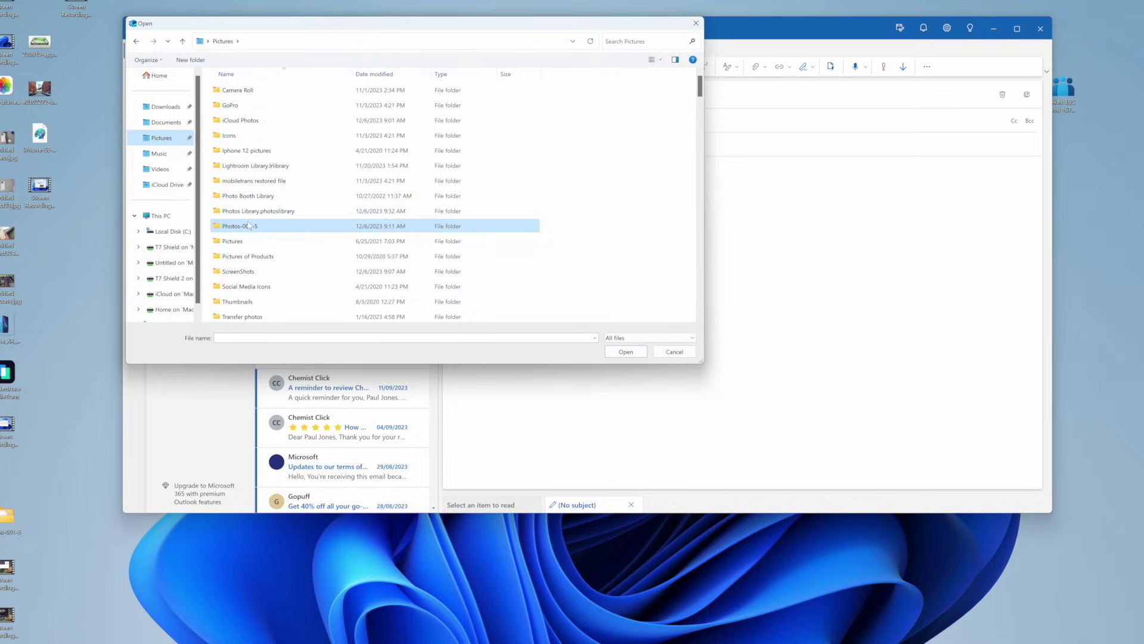
double_click(249, 226)
left_click_drag(275, 218, 249, 88)
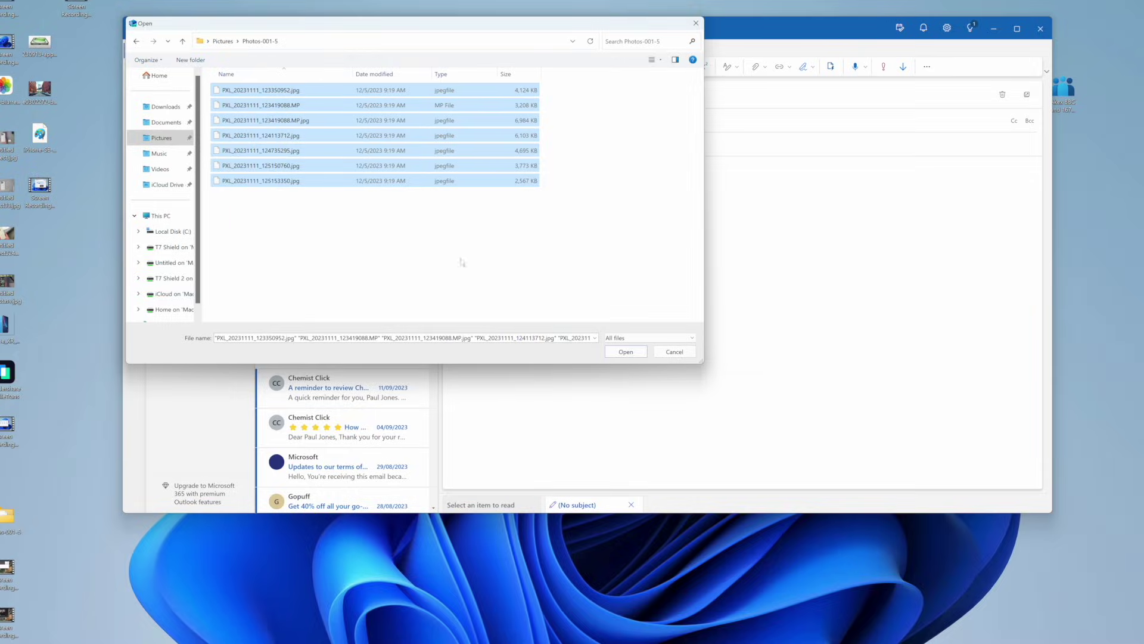
left_click(625, 351)
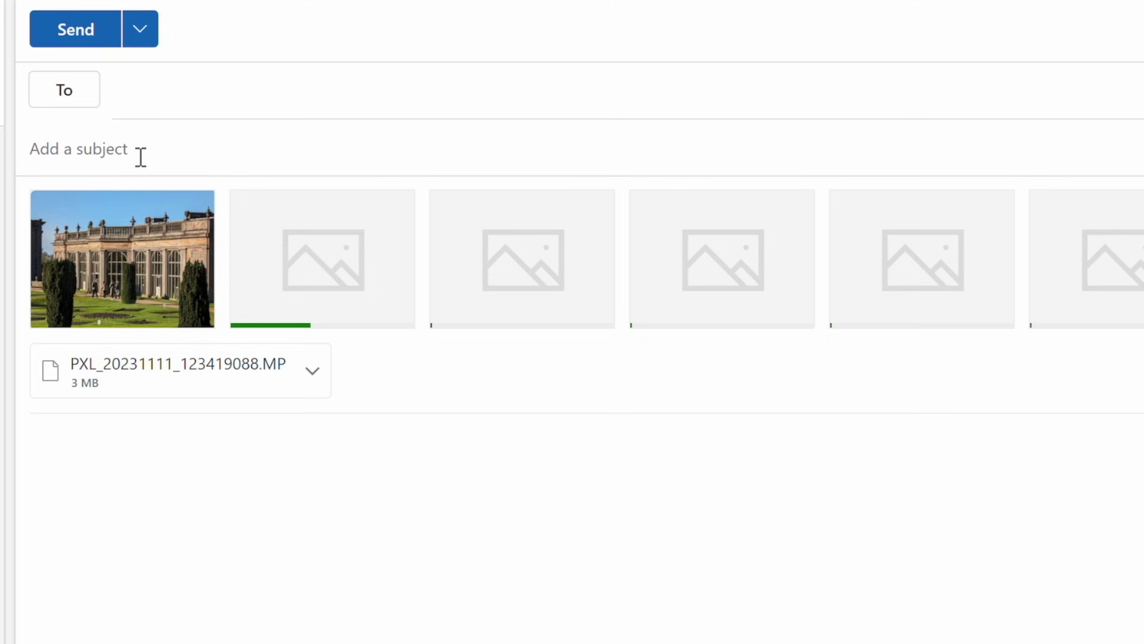
Enter the subject 'Photos' and begin typing the recipient's e-mail address.
left_click(141, 157)
type("Photos")
left_click(168, 103)
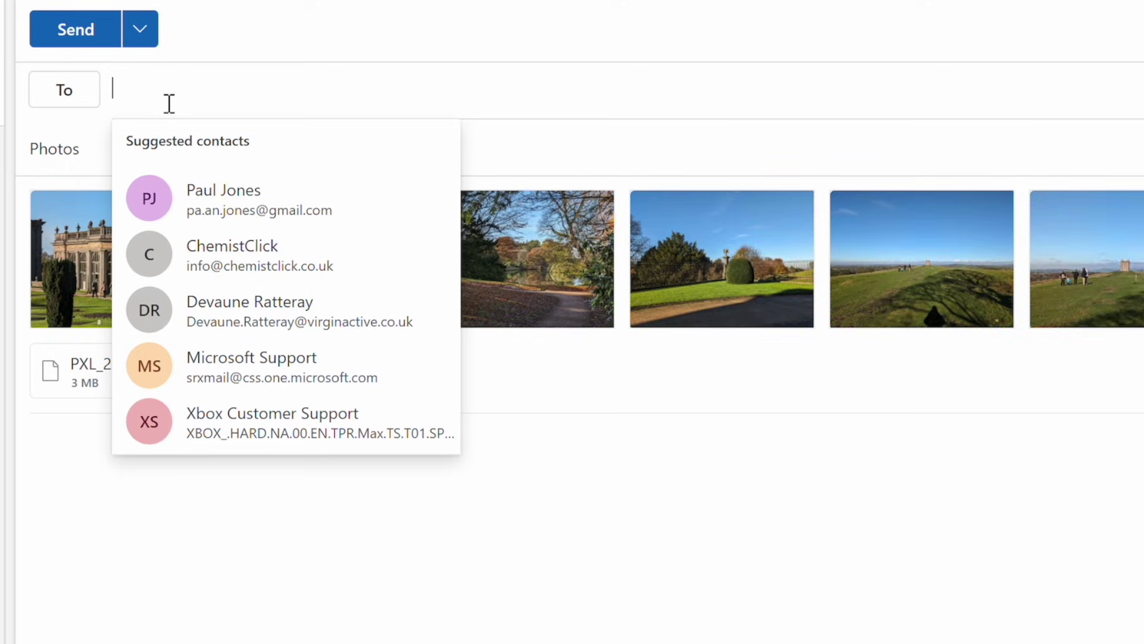
type("1paulji")
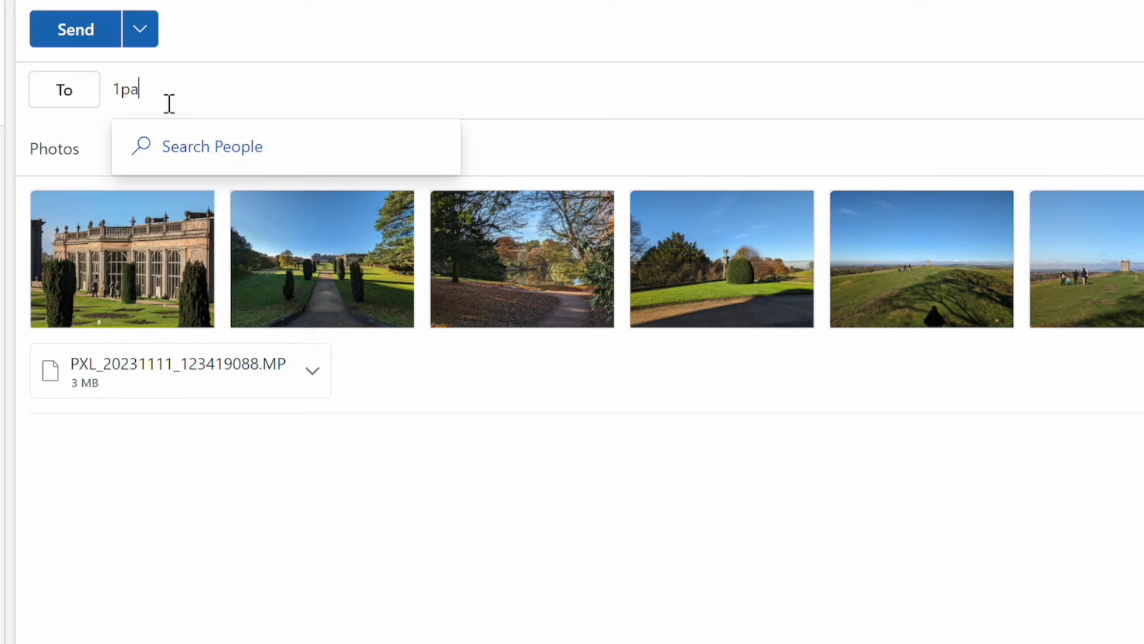
type("n")
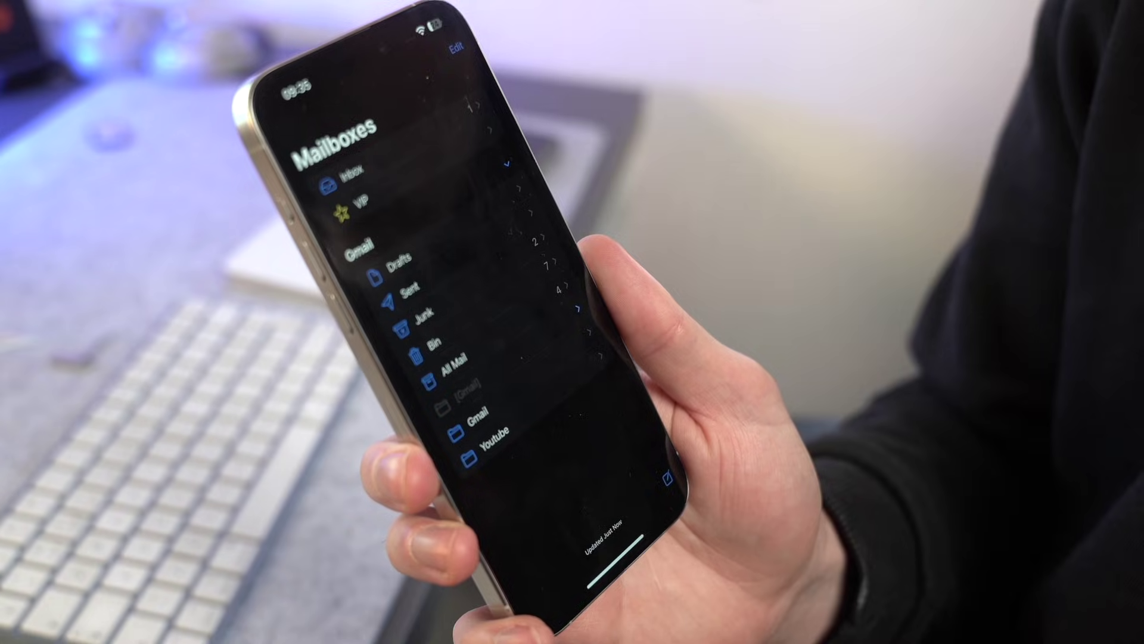
In Junk, open the Photos email and download its third attachment.
left_click(360, 343)
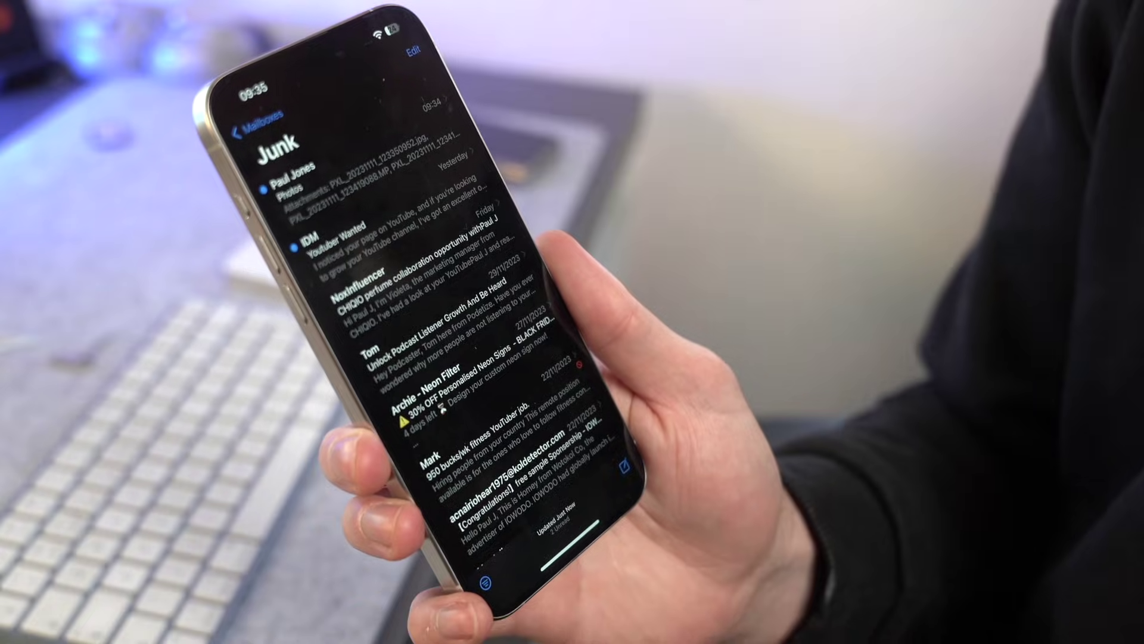
left_click(334, 163)
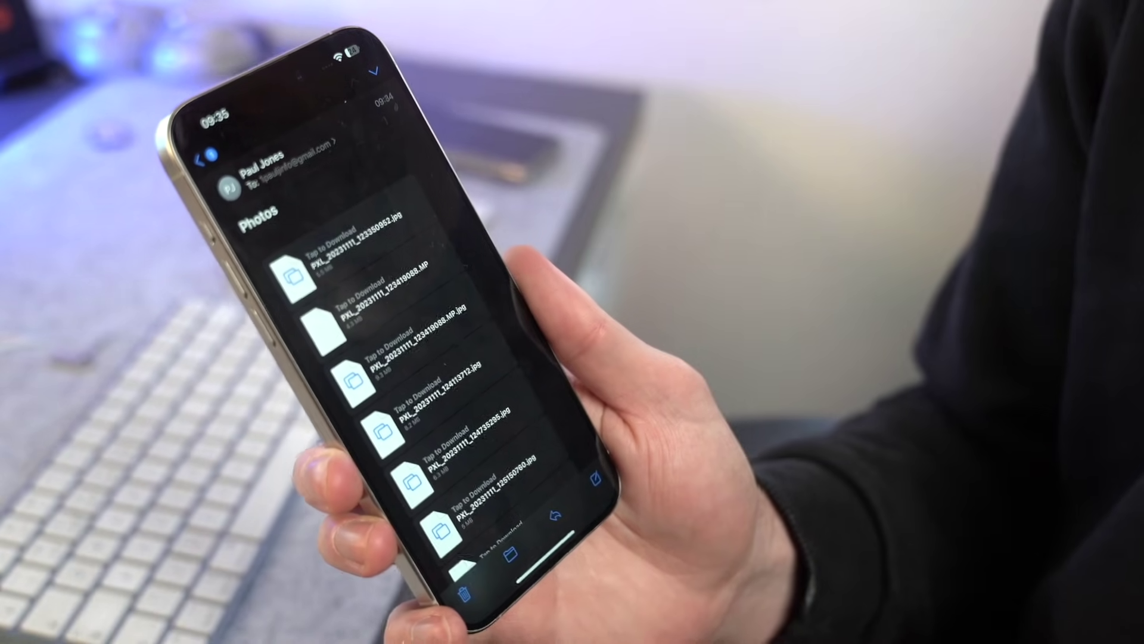
left_click(388, 351)
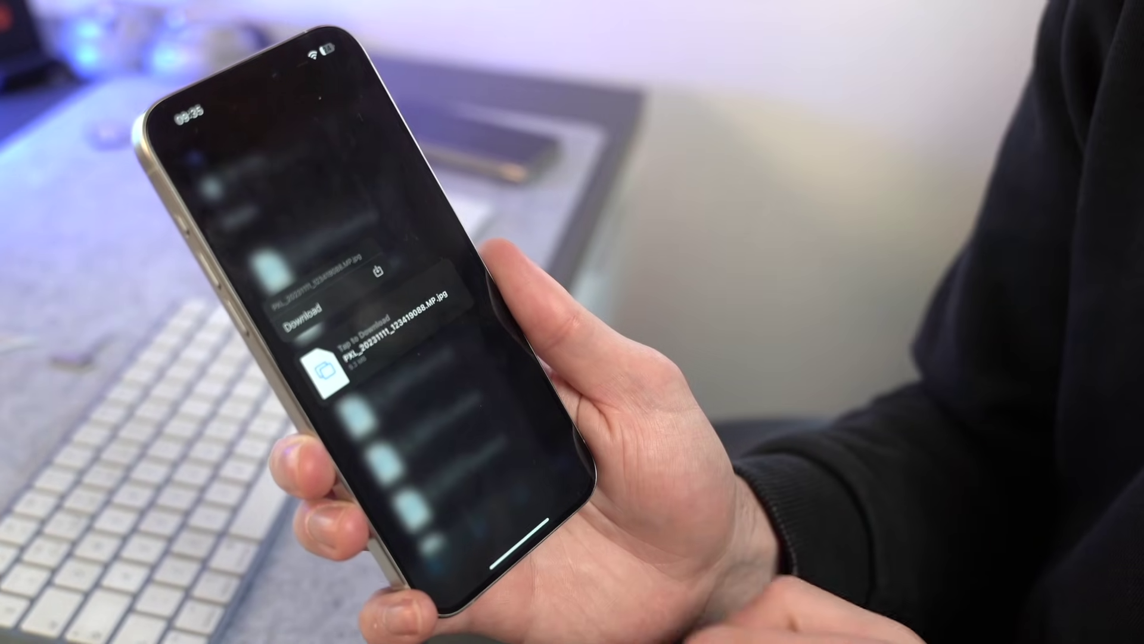
left_click(381, 342)
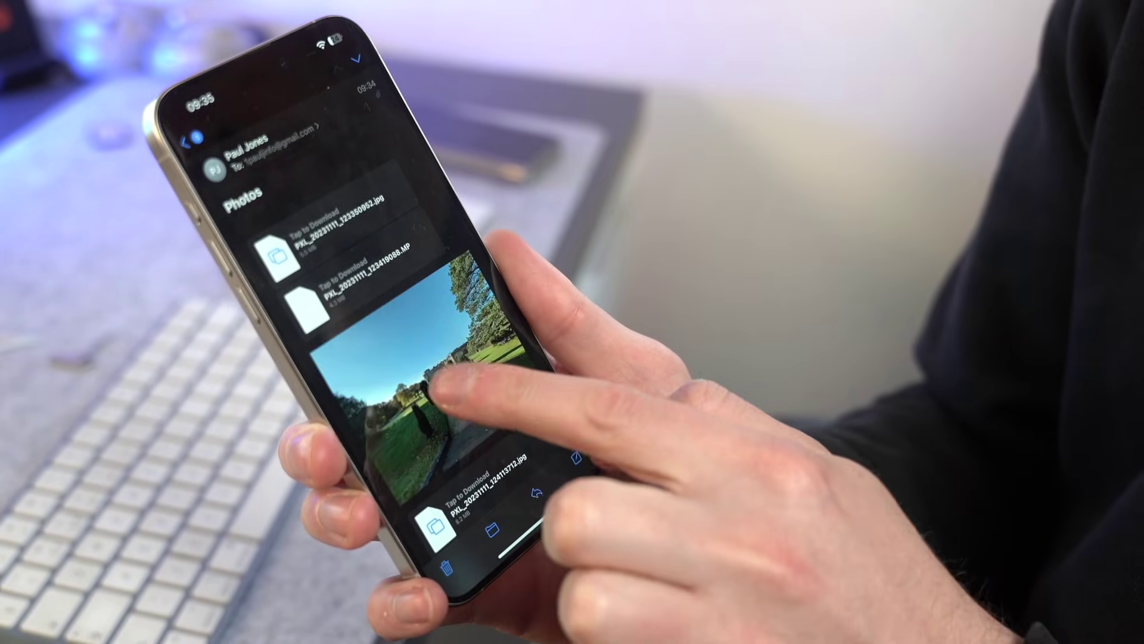
Save the downloaded photo to the phone's photo library.
scroll(459, 382, "down", 5)
left_click(363, 298)
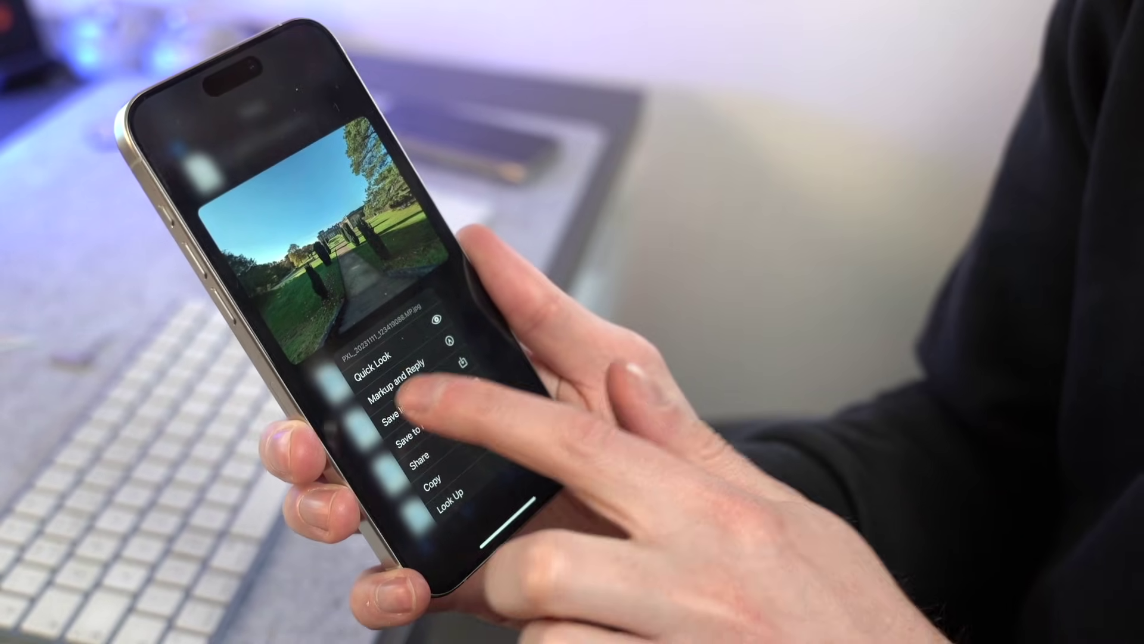
left_click(398, 425)
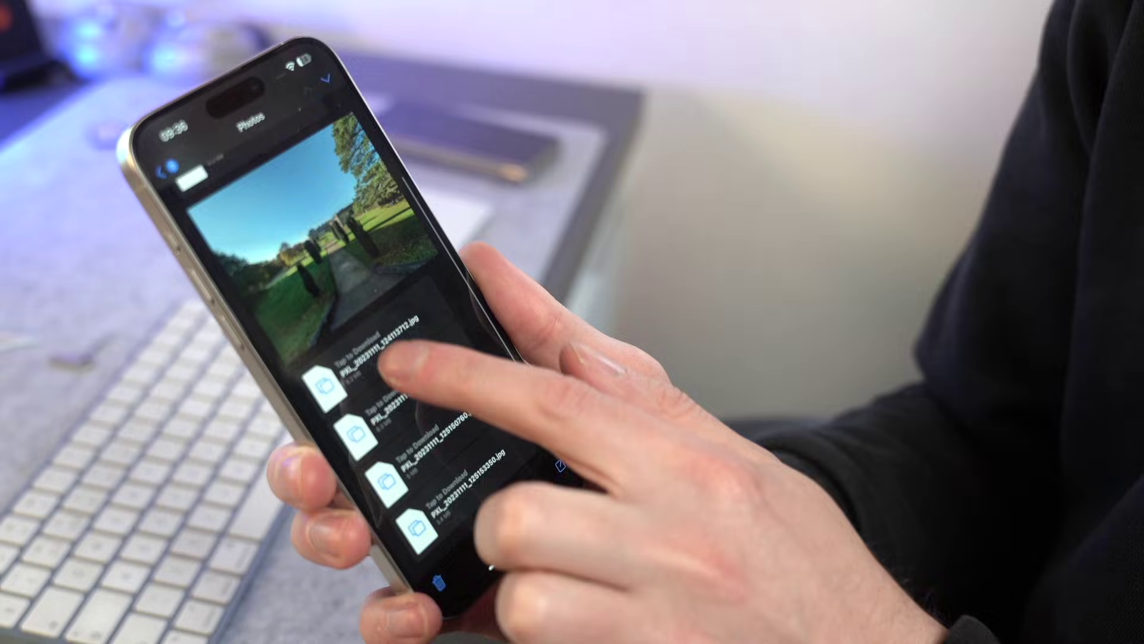
left_click(367, 370)
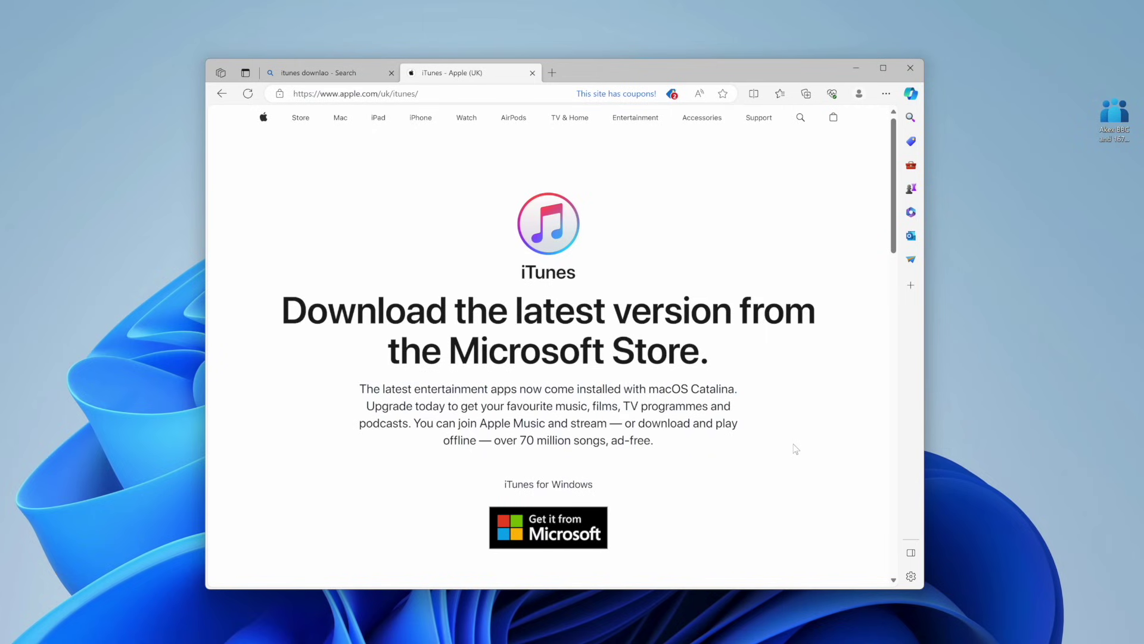
scroll(795, 449, "down", 5)
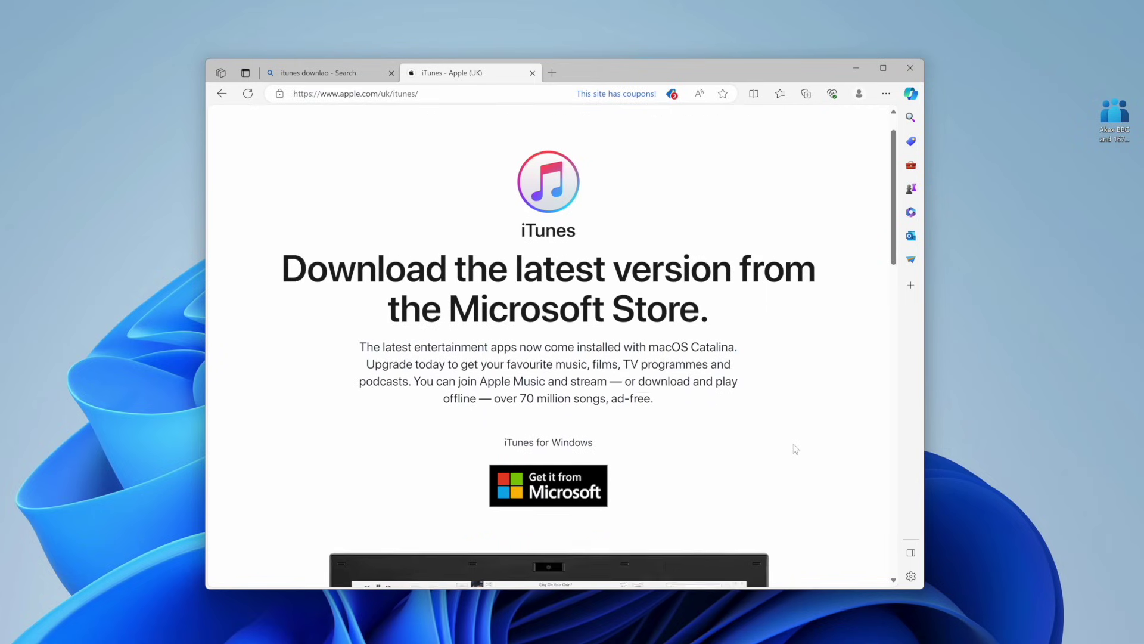
scroll(795, 449, "down", 3)
scroll(794, 449, "up", 7)
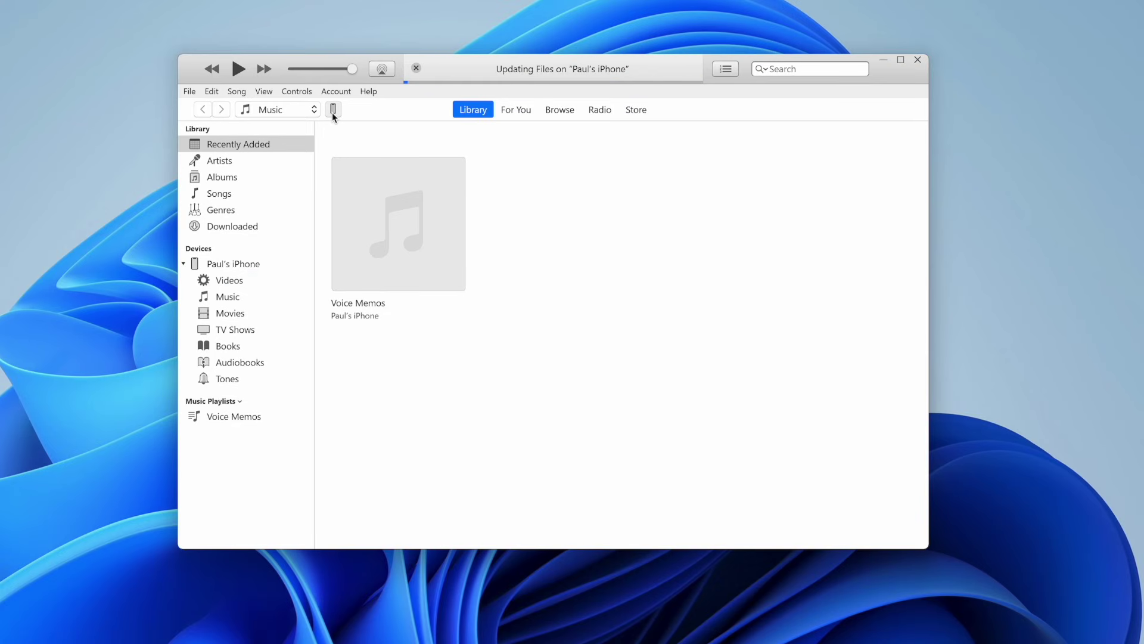
Turn on Sync Photos for the iPhone, copying photos from the Photos-001-5 folder.
left_click(333, 110)
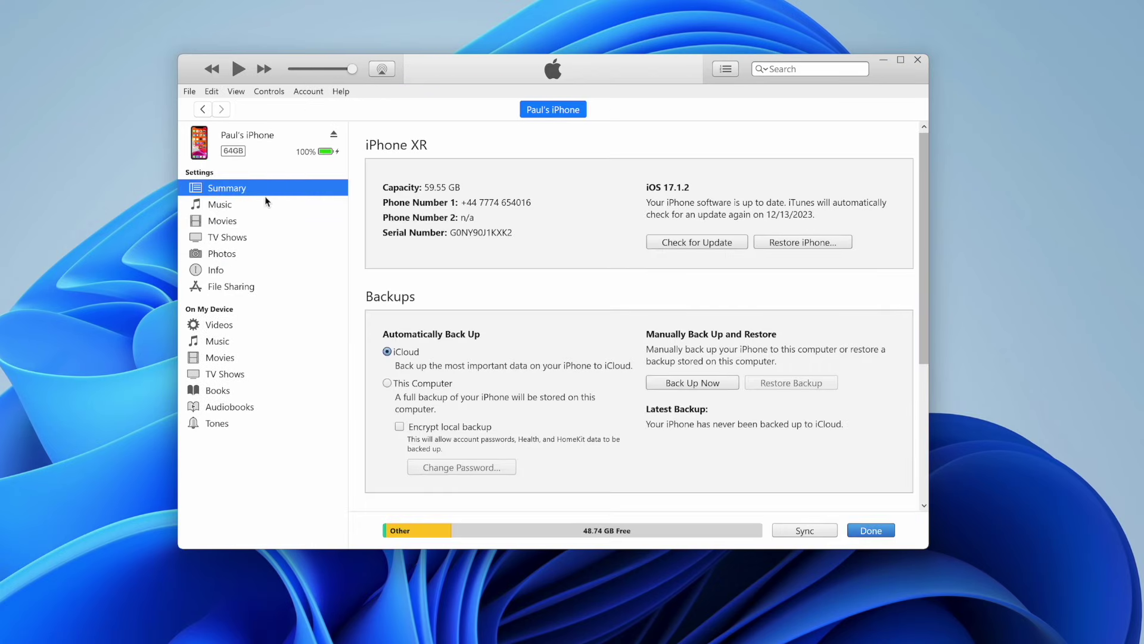
left_click(224, 255)
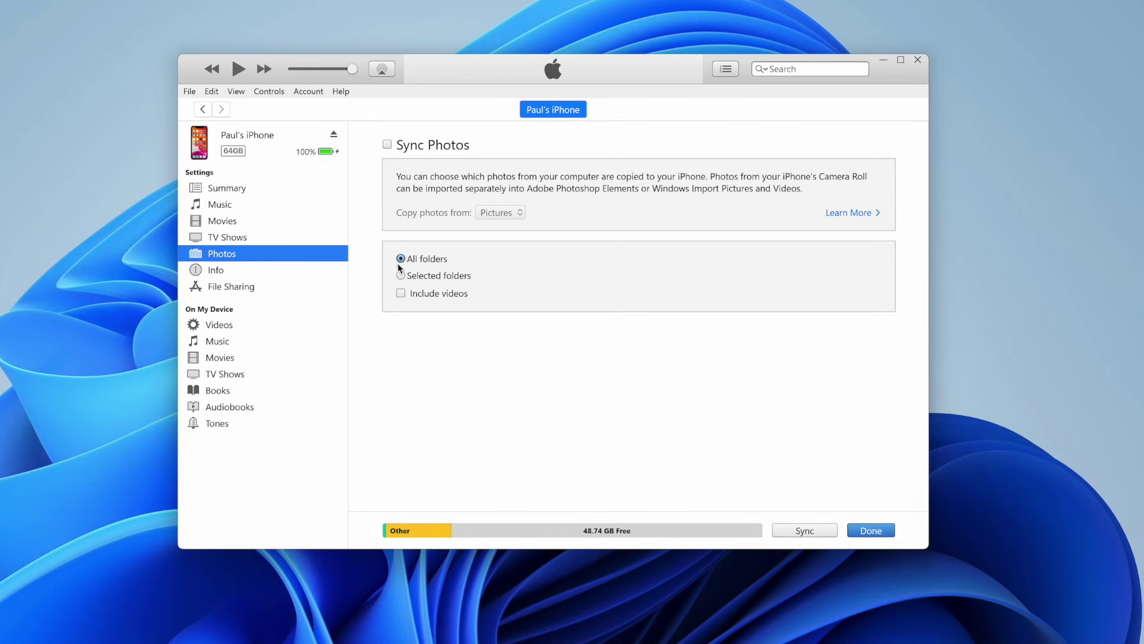
left_click(388, 145)
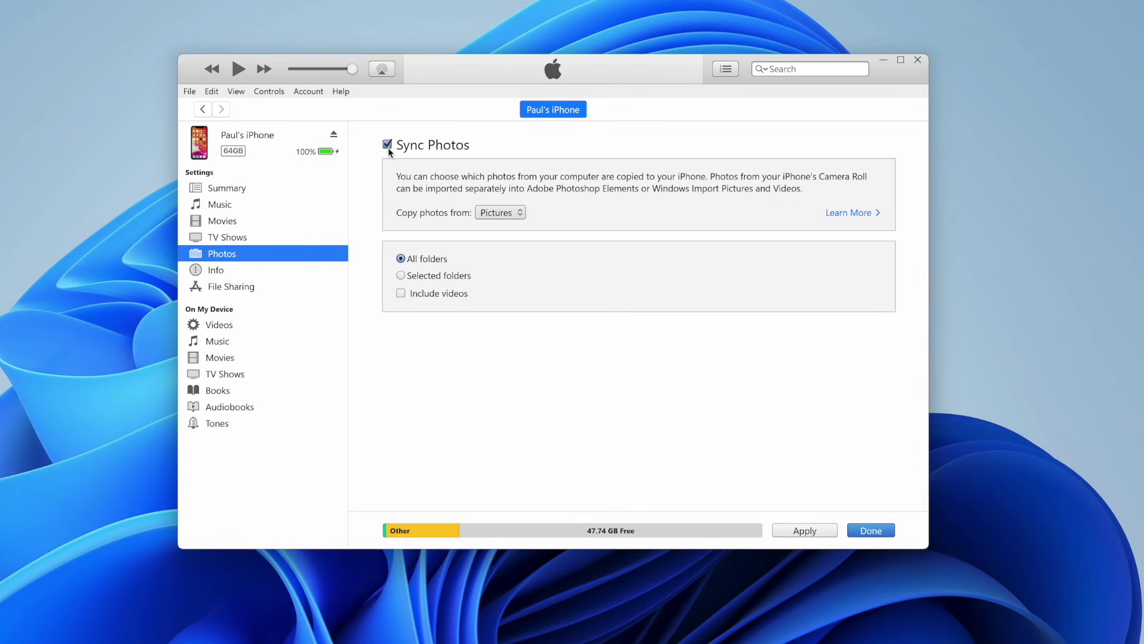
left_click(525, 212)
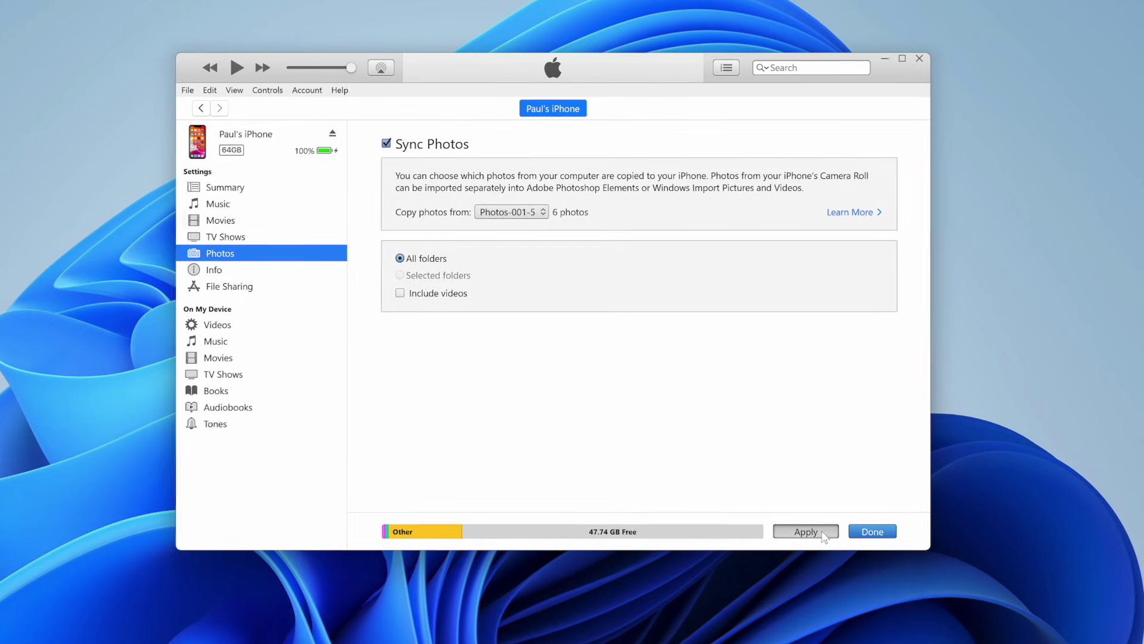
left_click(821, 532)
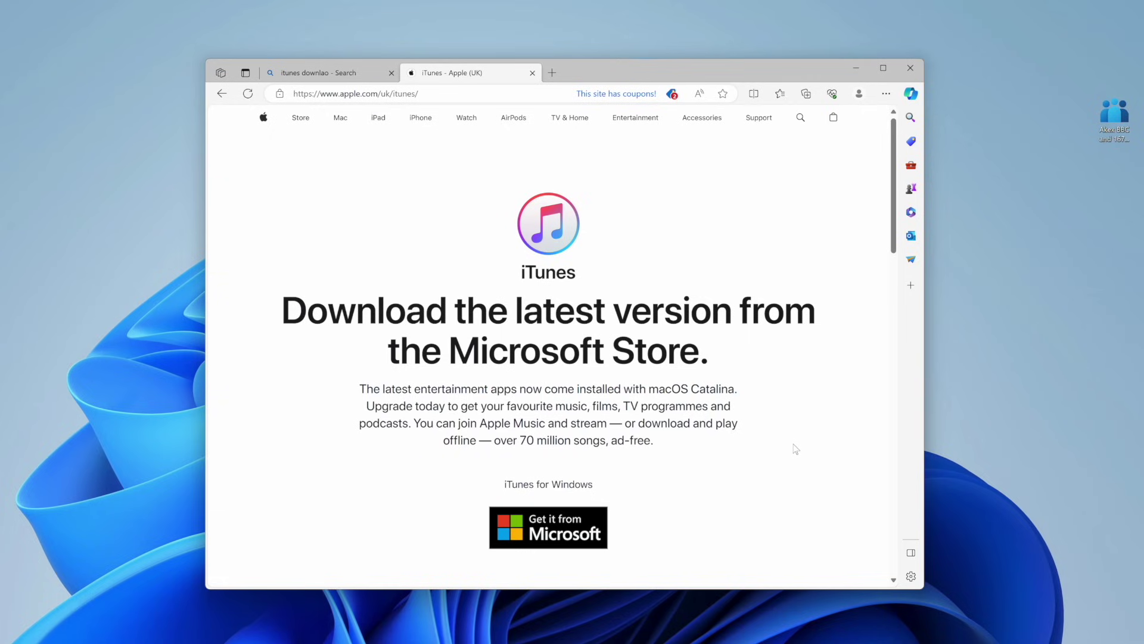
scroll(796, 448, "down", 2)
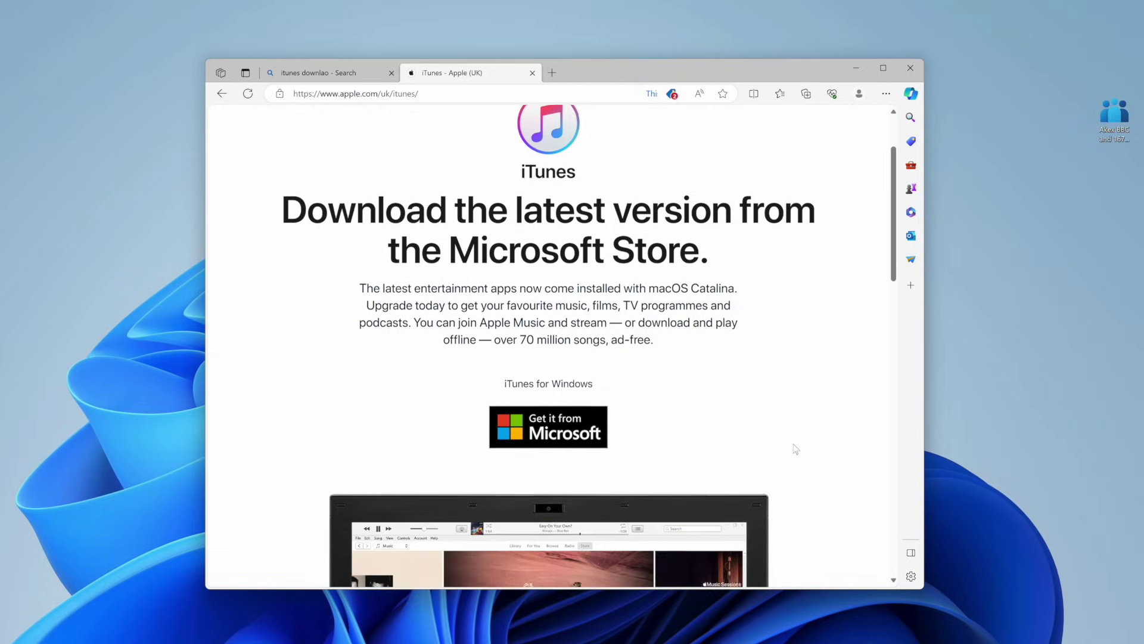
scroll(795, 448, "down", 5)
scroll(795, 447, "up", 8)
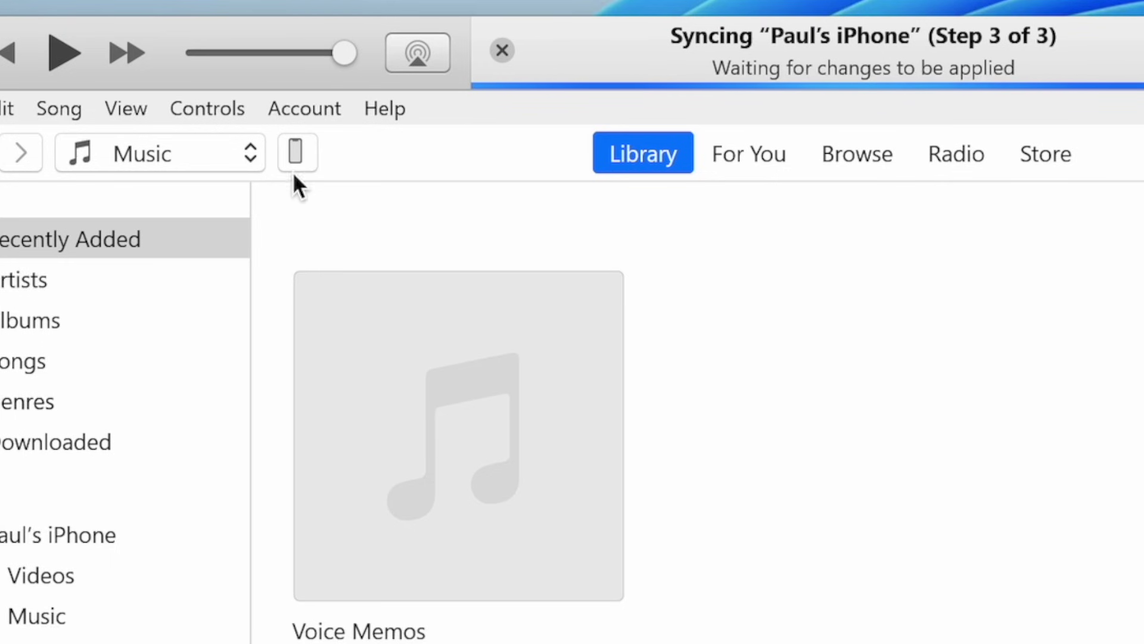
On the iPhone's Photos settings, sync photos from the Photos-001-5 folder to the device.
left_click(295, 160)
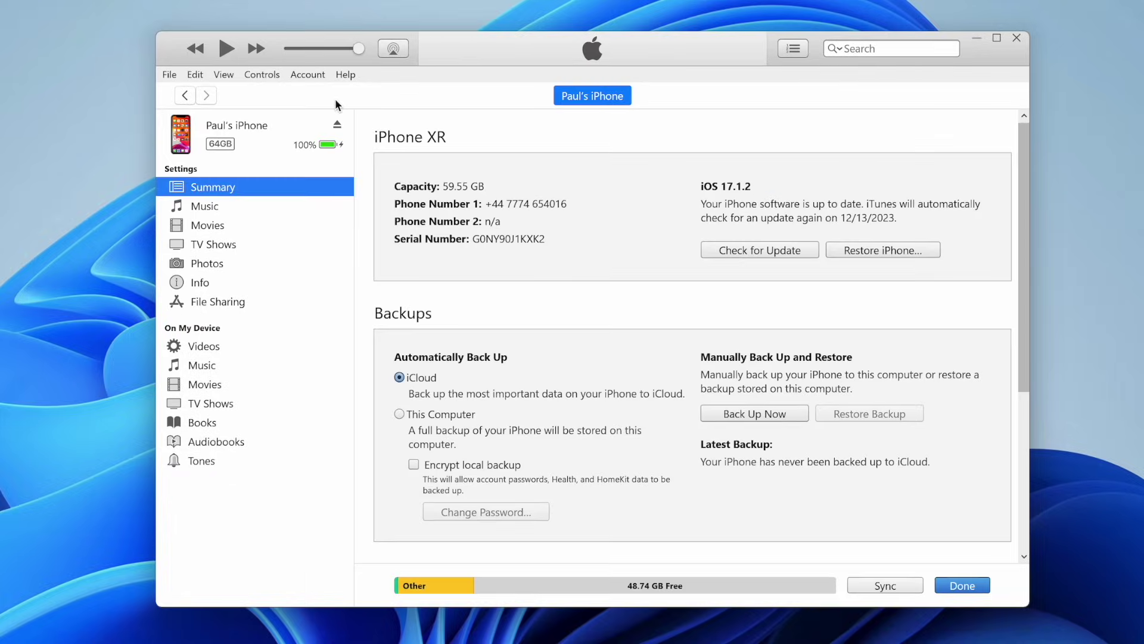
left_click(212, 264)
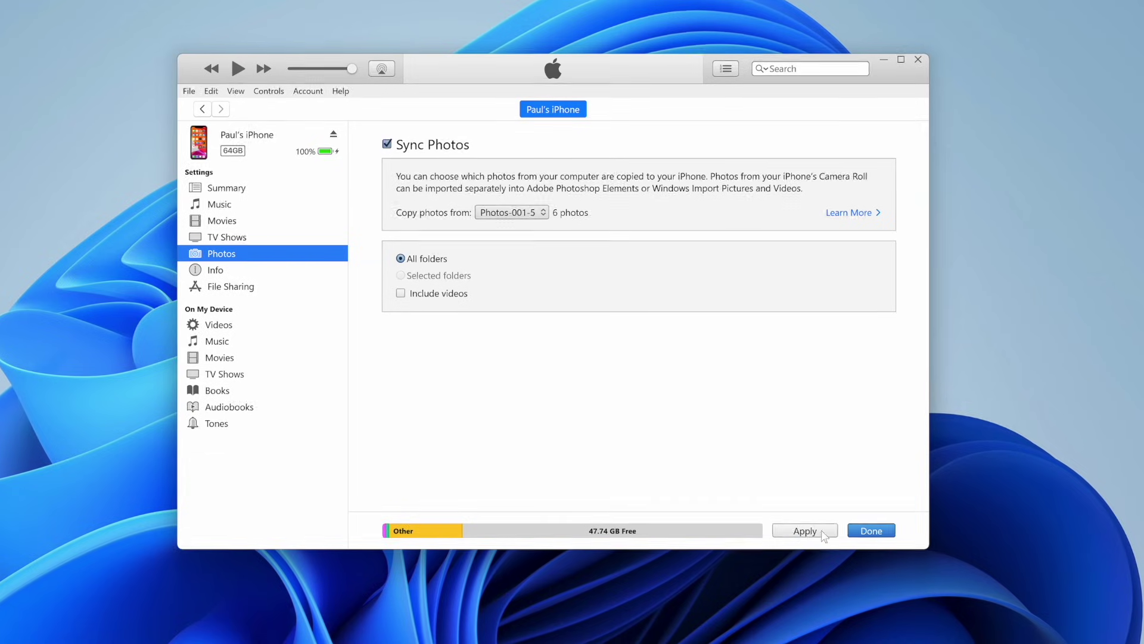
left_click(821, 533)
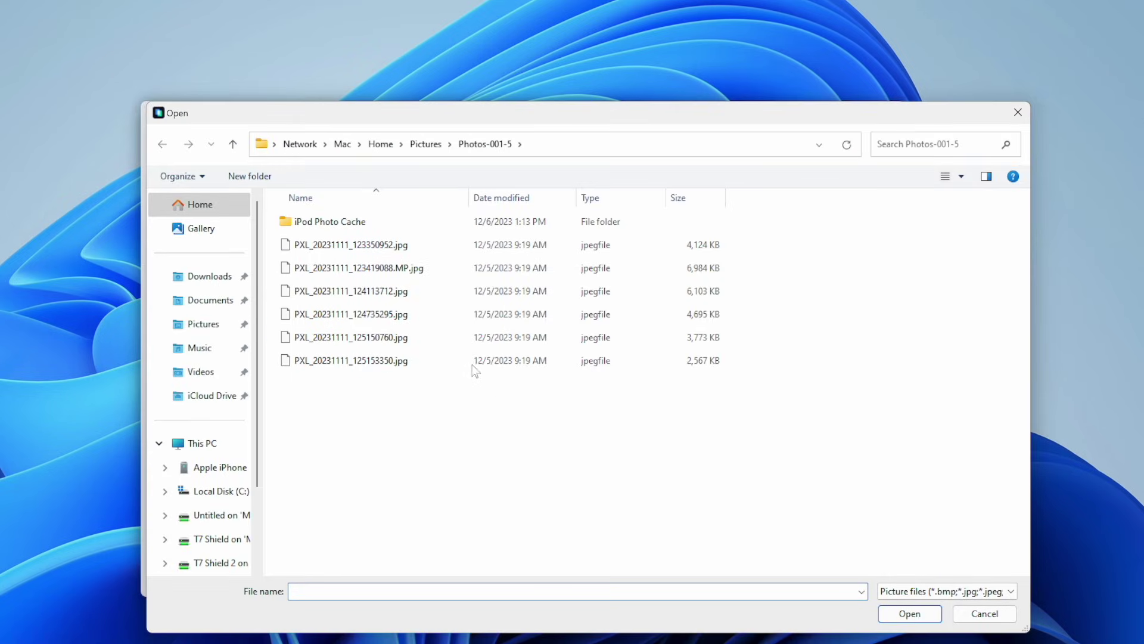
Import all six JPGs from Photos-001-5 into the iPhone's Photos library.
left_click_drag(511, 395, 395, 254)
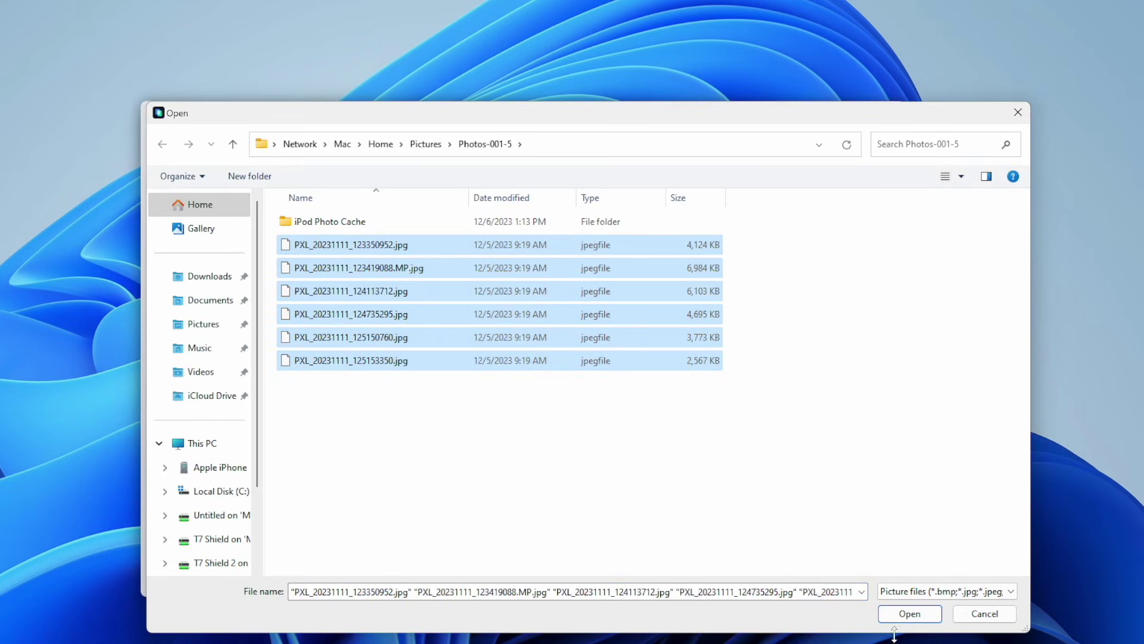
left_click(910, 614)
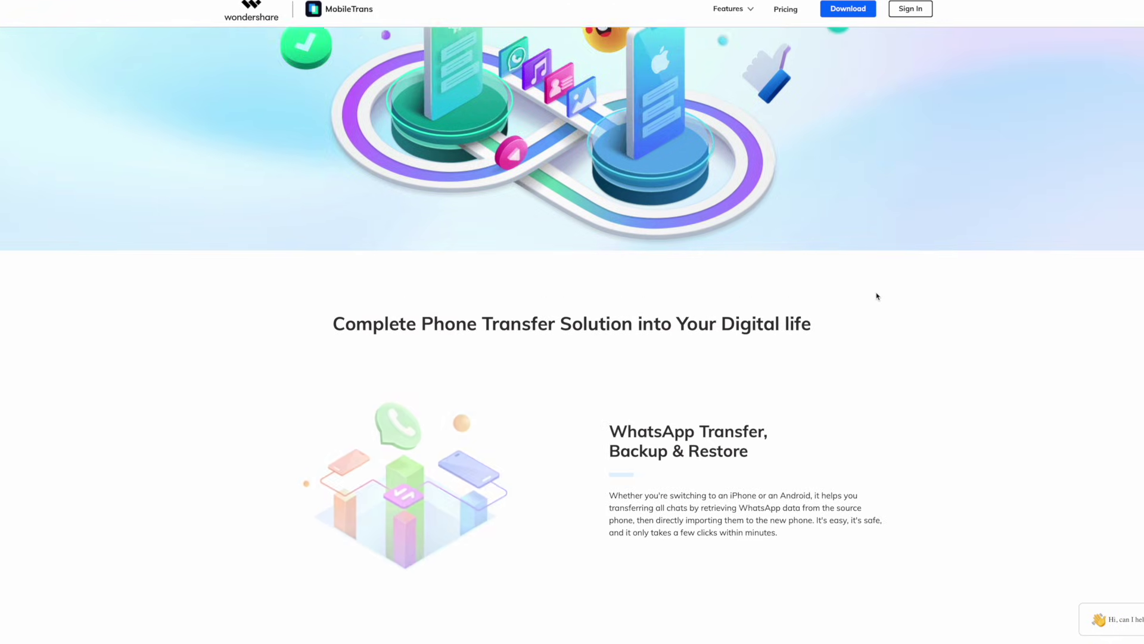
scroll(876, 296, "down", 2)
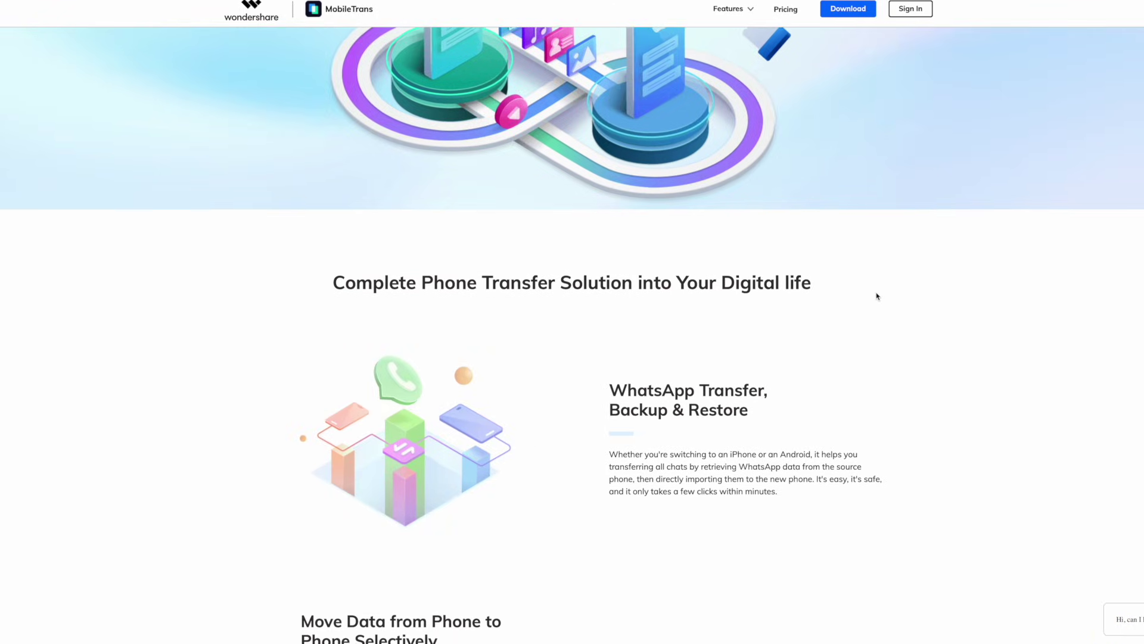
scroll(876, 297, "down", 7)
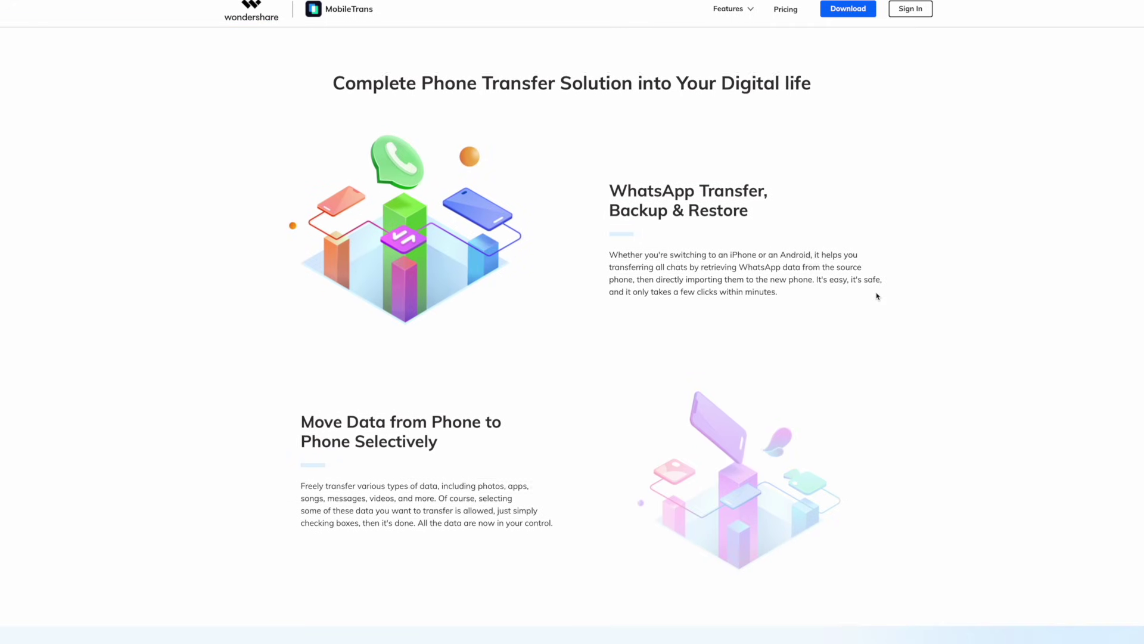
scroll(876, 297, "down", 5)
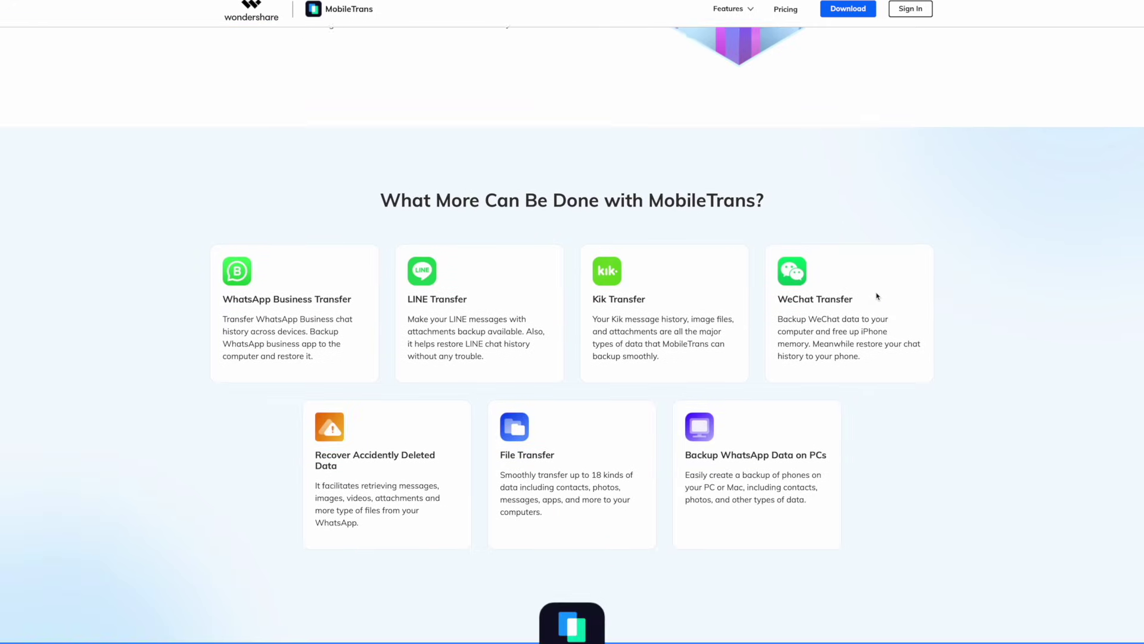